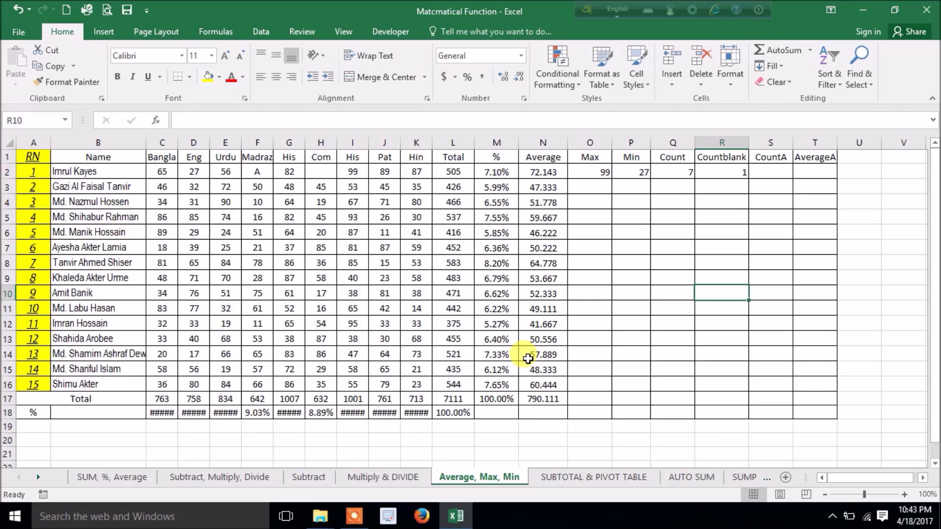
Clear the existing results under Average, Max, Min, Count and Countblank in cells N2:R17.
{"action": "left_click", "coordinate": [554, 172]}
{"action": "left_click_drag", "start_coordinate": [606, 217], "coordinate": [730, 404]}
{"action": "key", "text": "Delete"}
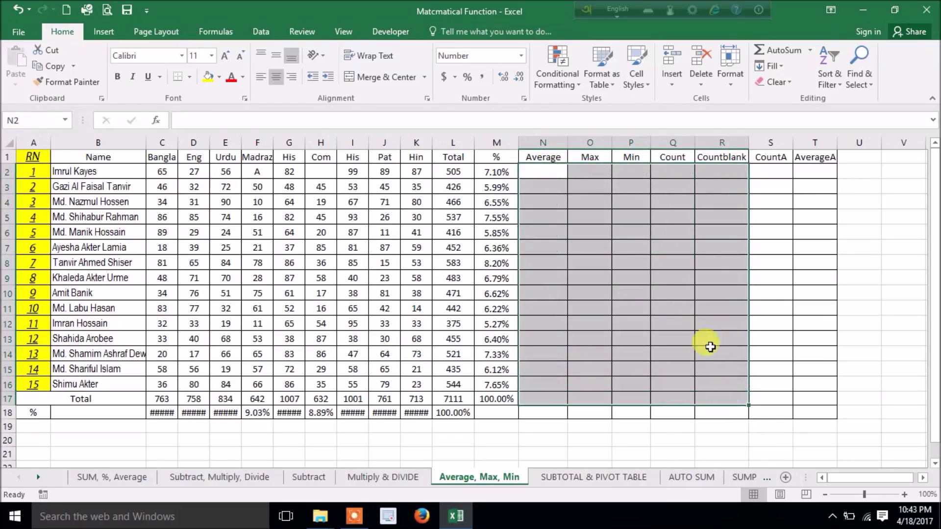
{"action": "left_click", "coordinate": [669, 322]}
{"action": "left_click", "coordinate": [545, 172]}
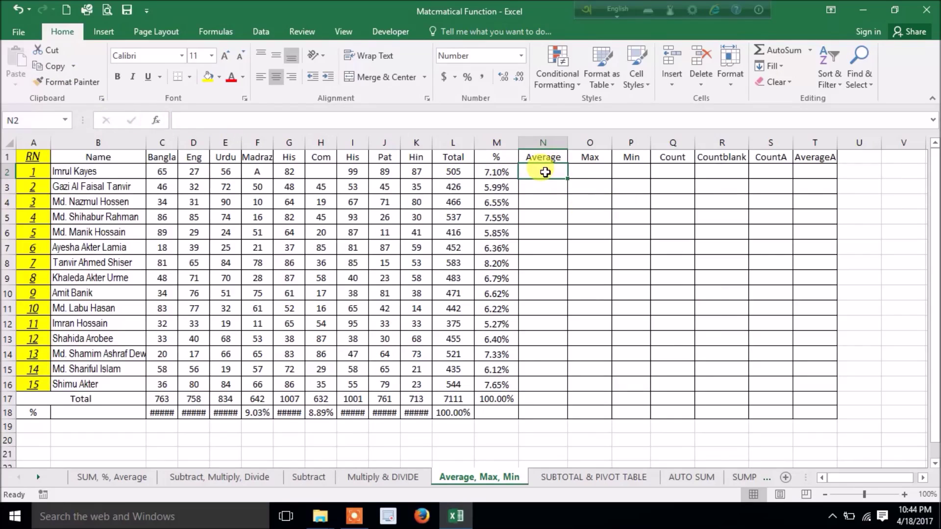
{"action": "left_click", "coordinate": [159, 122]}
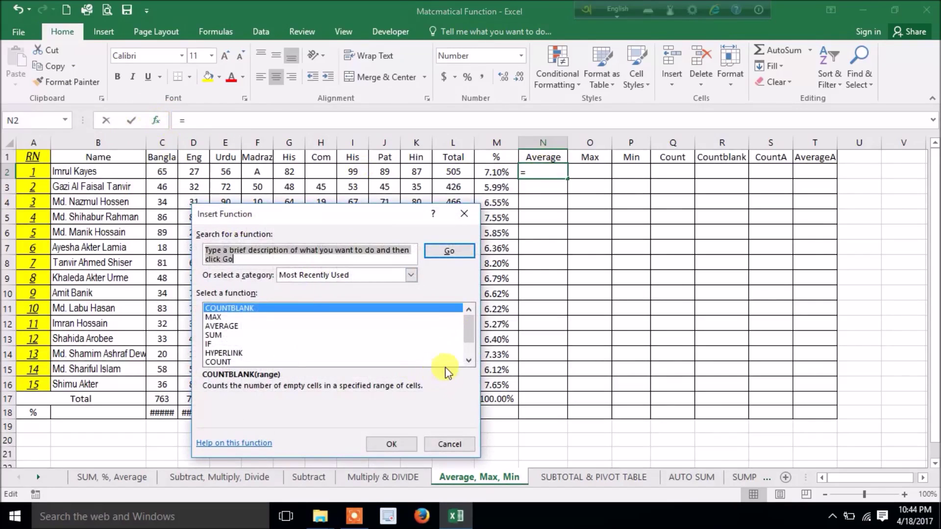
{"action": "left_click", "coordinate": [464, 214]}
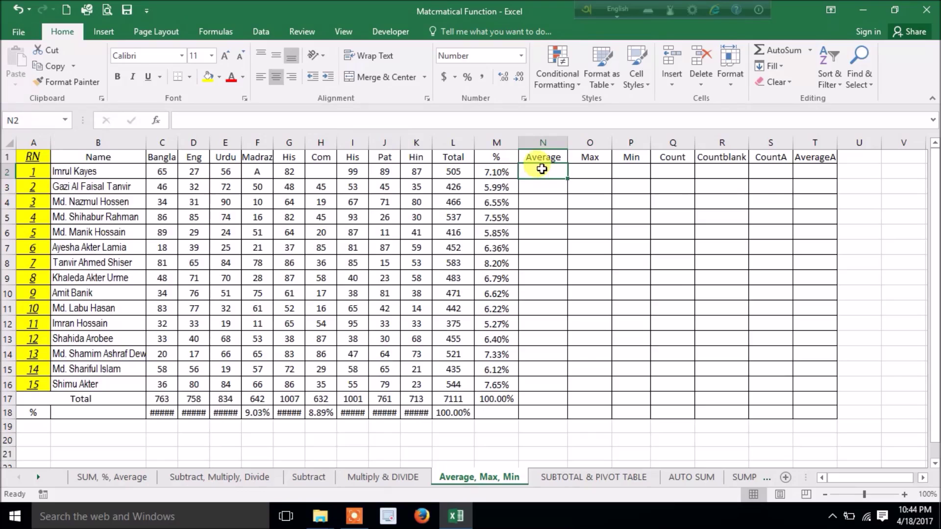
Open Insert Function for cell N2 and examine the available categories and the functions listed under All.
{"action": "left_click", "coordinate": [157, 122]}
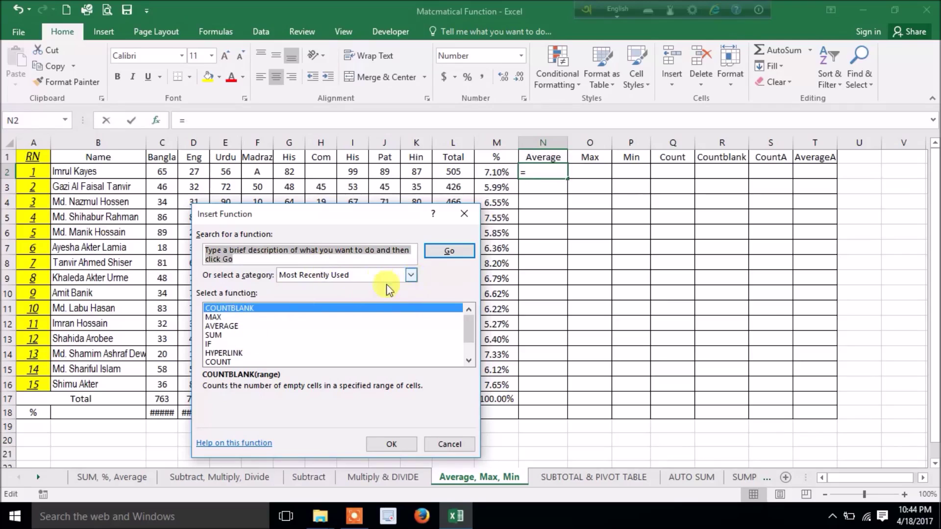
{"action": "left_click", "coordinate": [412, 276]}
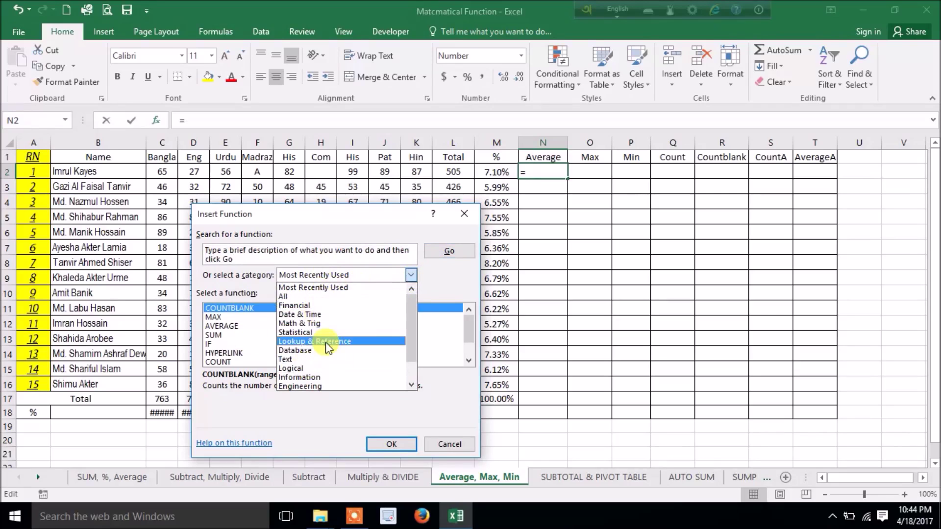
{"action": "scroll", "coordinate": [331, 348], "scroll_direction": "down", "scroll_amount": 1}
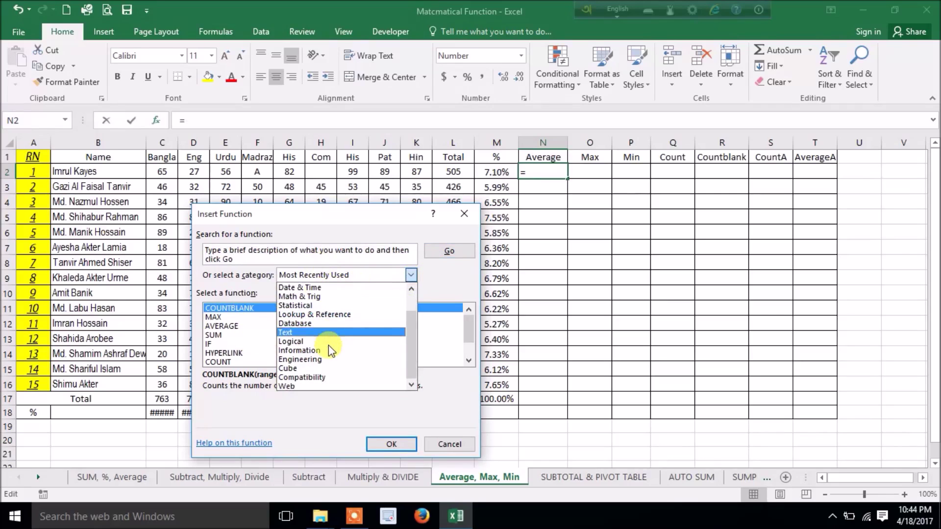
{"action": "scroll", "coordinate": [330, 347], "scroll_direction": "up", "scroll_amount": 1}
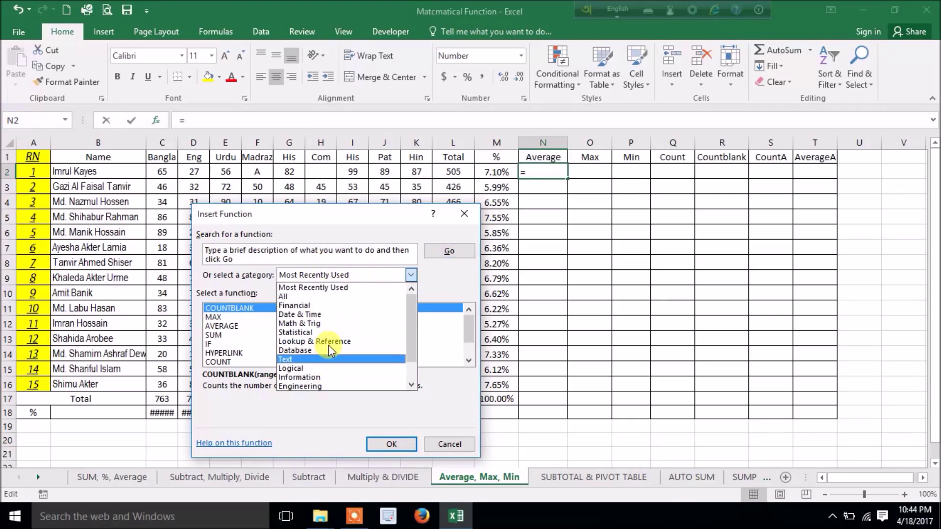
{"action": "left_click", "coordinate": [294, 297]}
{"action": "scroll", "coordinate": [345, 343], "scroll_direction": "down", "scroll_amount": 6}
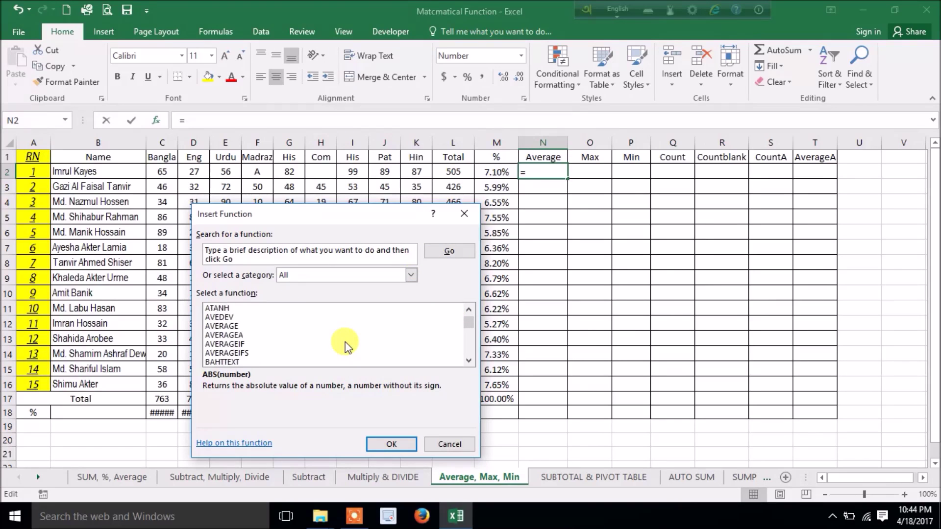
{"action": "scroll", "coordinate": [345, 343], "scroll_direction": "down", "scroll_amount": 3}
{"action": "scroll", "coordinate": [343, 343], "scroll_direction": "up", "scroll_amount": 8}
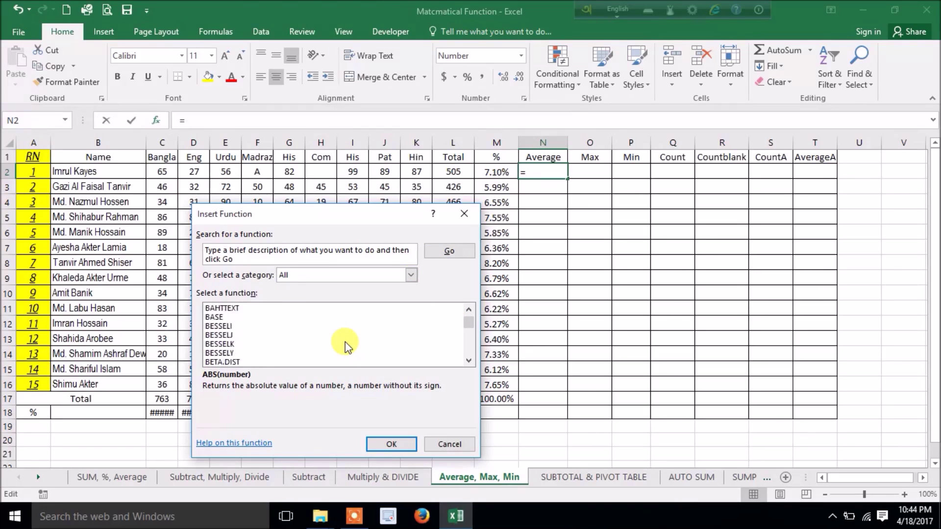
Look through the functions in the Financial category and return to the full list of all functions.
{"action": "left_click", "coordinate": [409, 278]}
{"action": "left_click", "coordinate": [323, 309]}
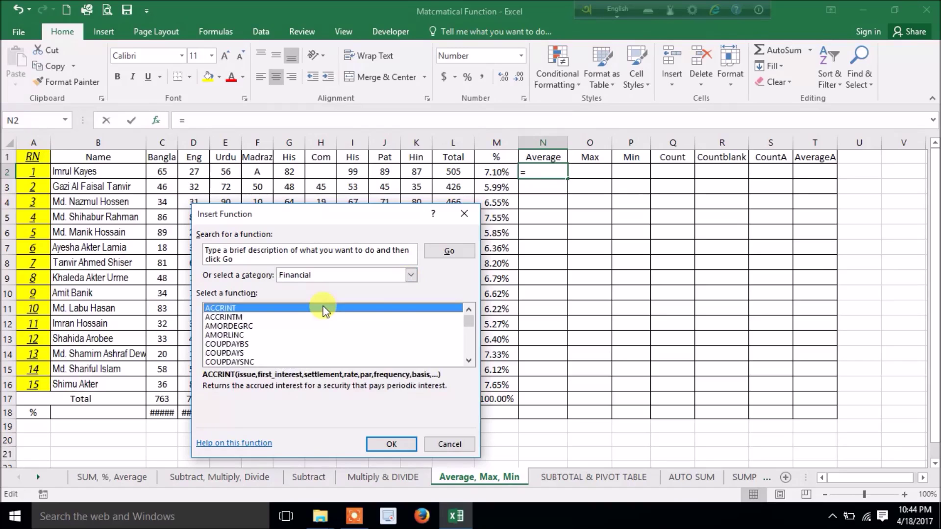
{"action": "scroll", "coordinate": [265, 336], "scroll_direction": "down", "scroll_amount": 6}
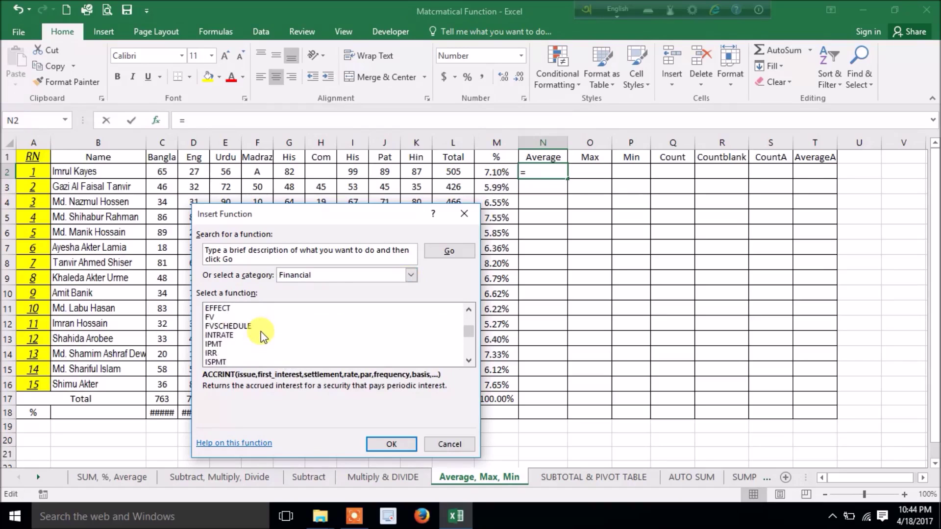
{"action": "scroll", "coordinate": [263, 337], "scroll_direction": "up", "scroll_amount": 6}
{"action": "left_click", "coordinate": [410, 277]}
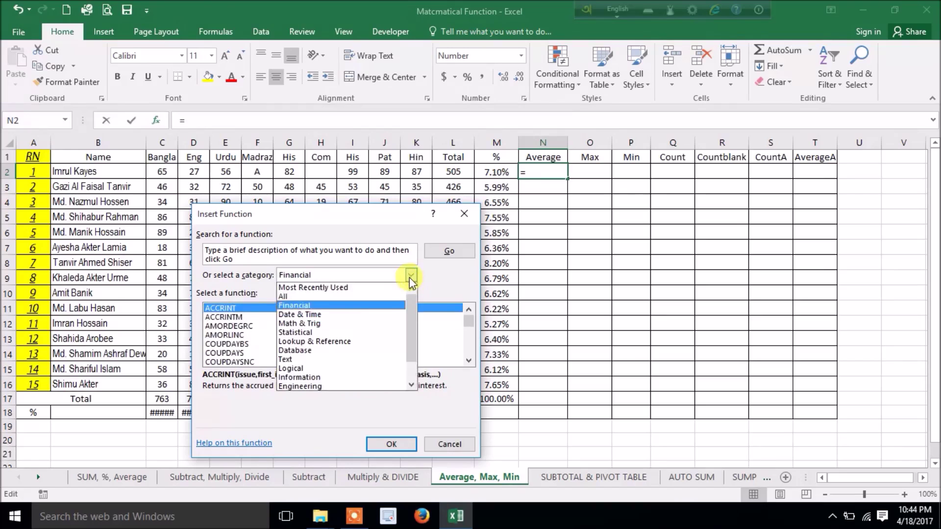
{"action": "left_click", "coordinate": [307, 296]}
{"action": "scroll", "coordinate": [299, 319], "scroll_direction": "down", "scroll_amount": 6}
{"action": "scroll", "coordinate": [295, 327], "scroll_direction": "up", "scroll_amount": 6}
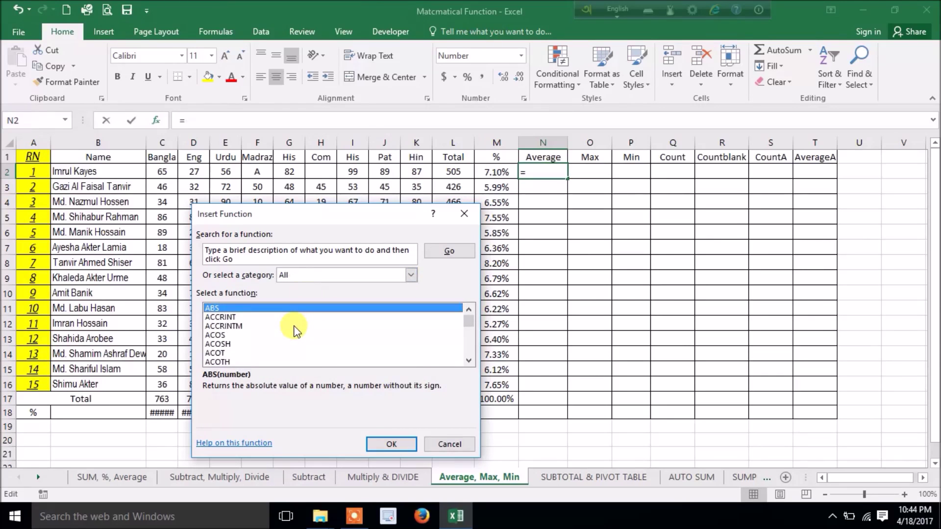
Search the function library for Average and close it without inserting a function.
{"action": "left_click", "coordinate": [240, 251]}
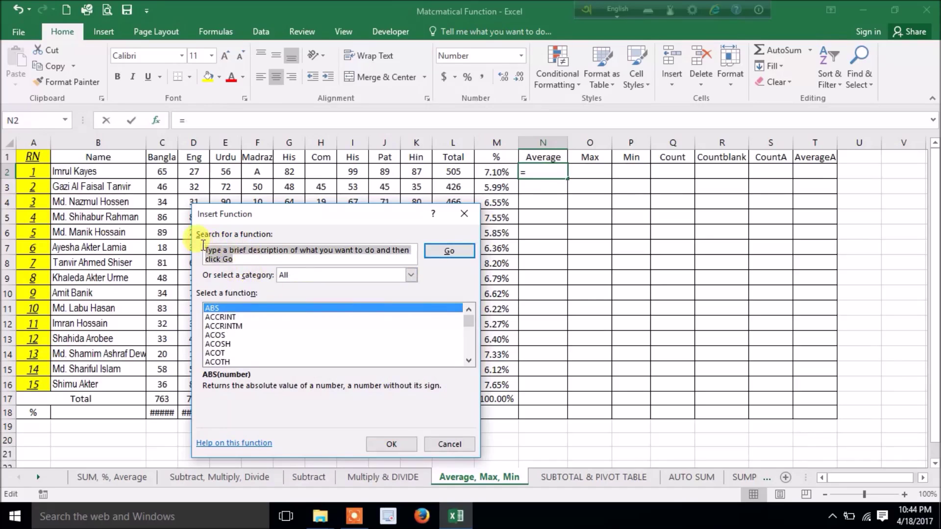
{"action": "type", "text": "av"}
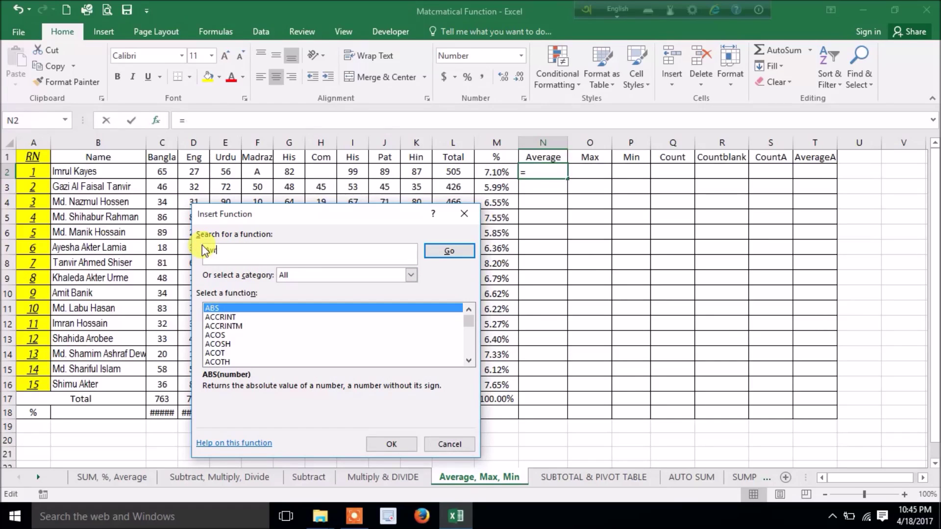
{"action": "type", "text": "erage"}
{"action": "left_click", "coordinate": [462, 251]}
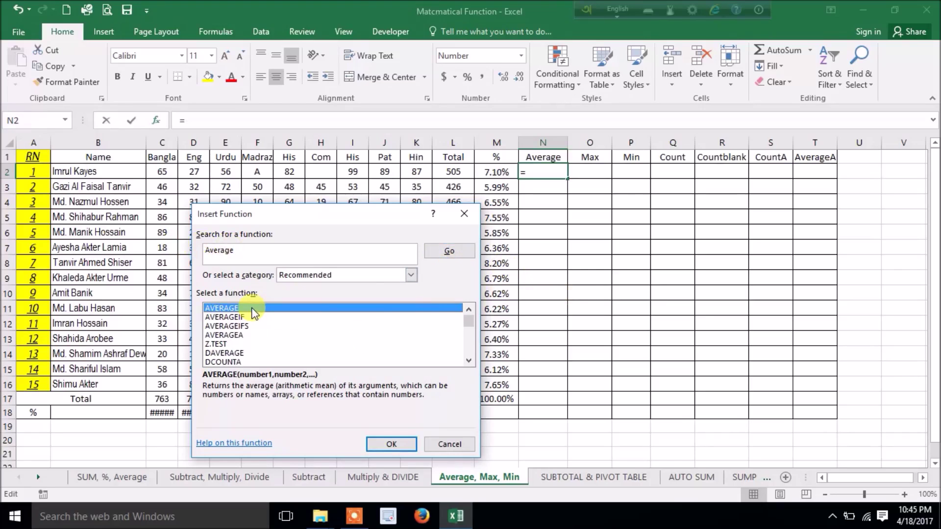
{"action": "left_click", "coordinate": [464, 219]}
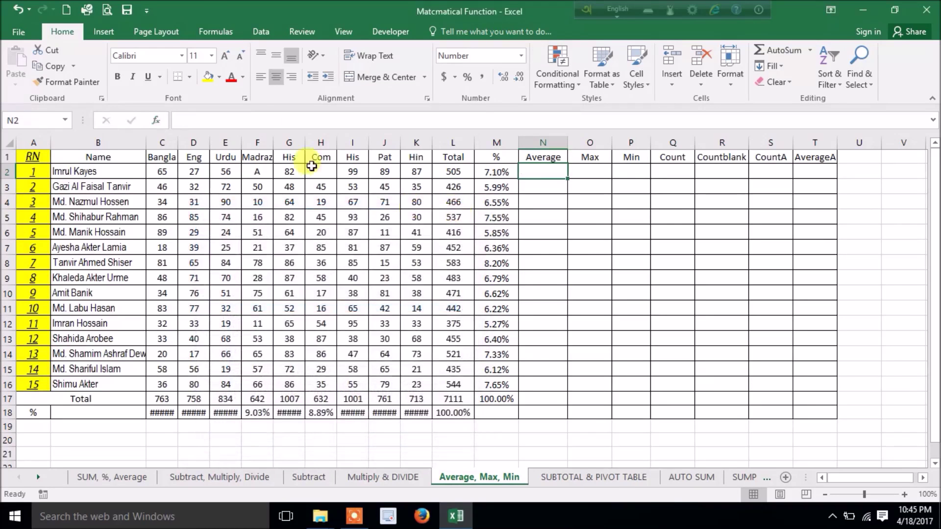
Insert the AVERAGE function in cell N2 with C2:K2 as its Number1 range.
{"action": "left_click", "coordinate": [222, 29]}
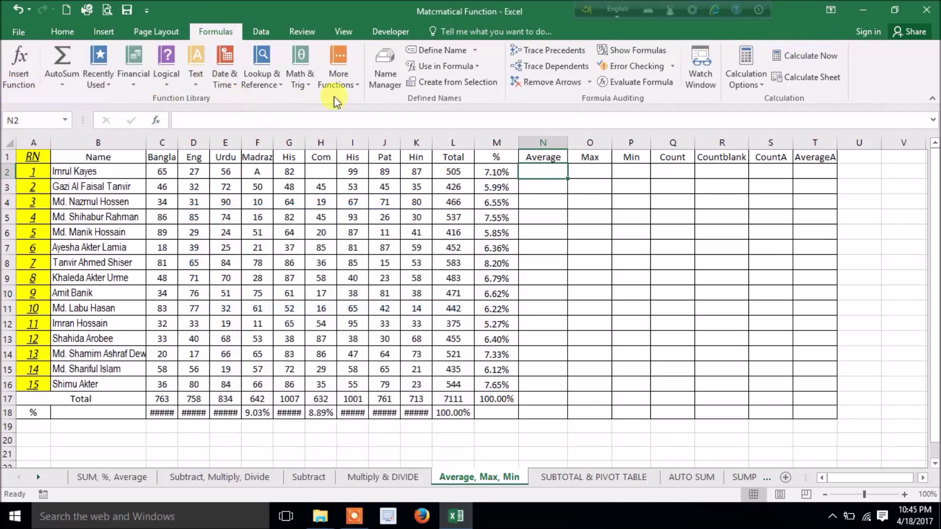
{"action": "left_click", "coordinate": [18, 64]}
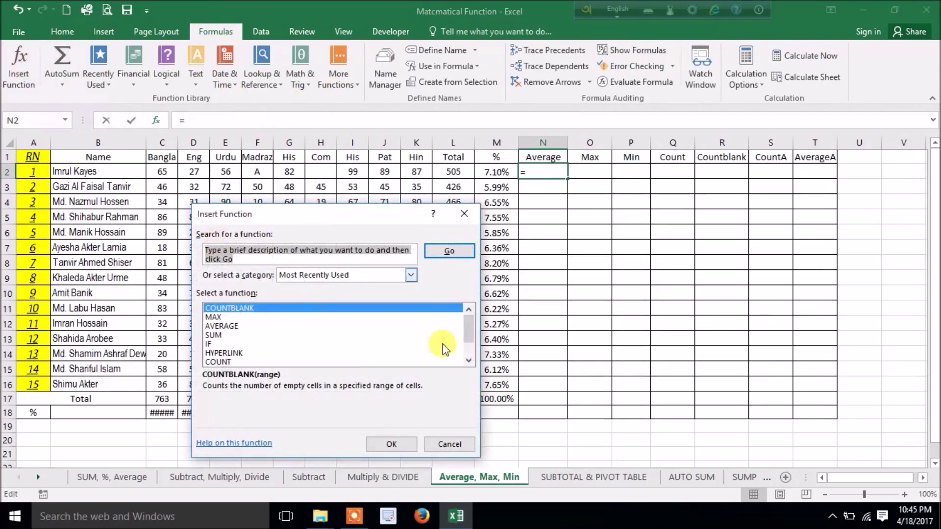
{"action": "double_click", "coordinate": [240, 328]}
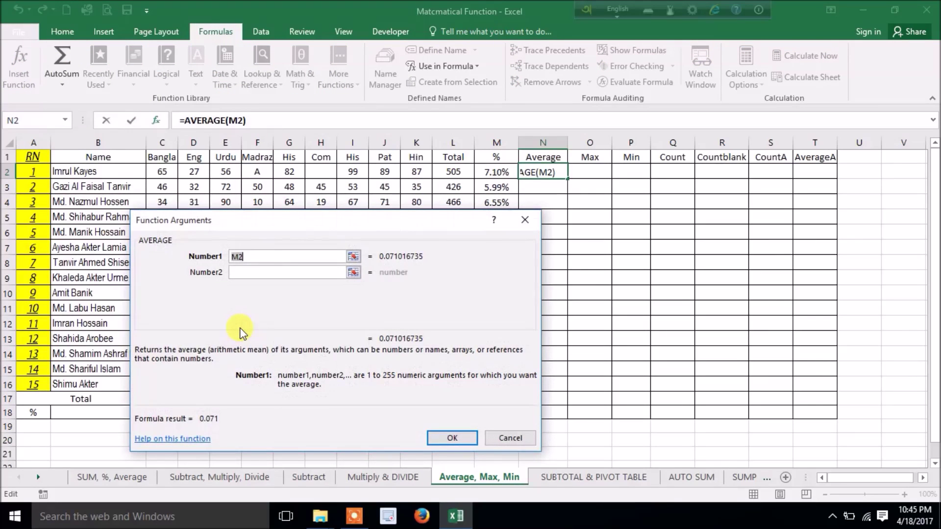
{"action": "left_click_drag", "start_coordinate": [304, 226], "coordinate": [615, 284]}
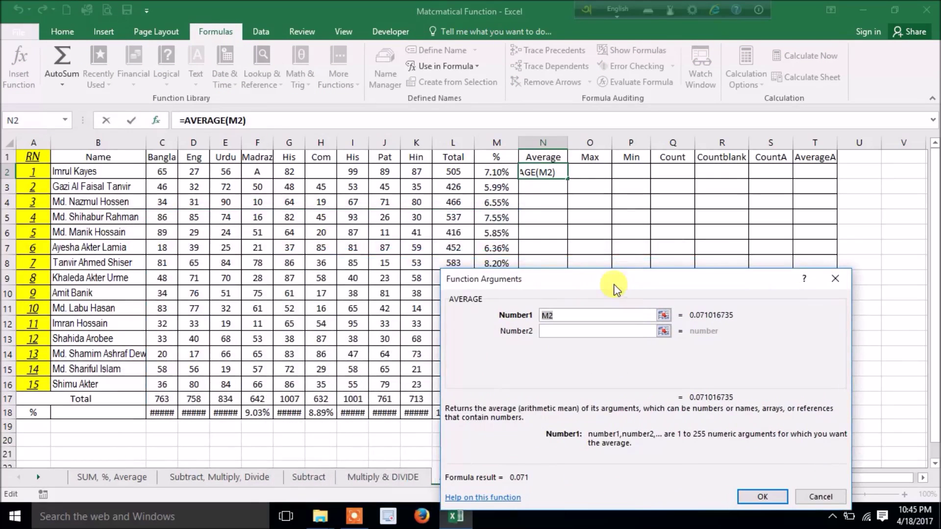
{"action": "left_click_drag", "start_coordinate": [157, 172], "coordinate": [416, 172]}
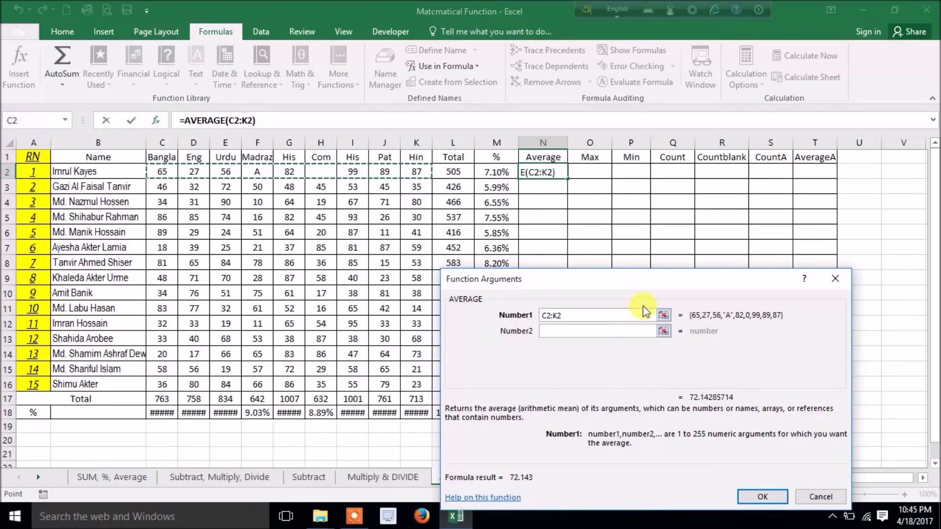
{"action": "left_click_drag", "start_coordinate": [630, 281], "coordinate": [657, 232]}
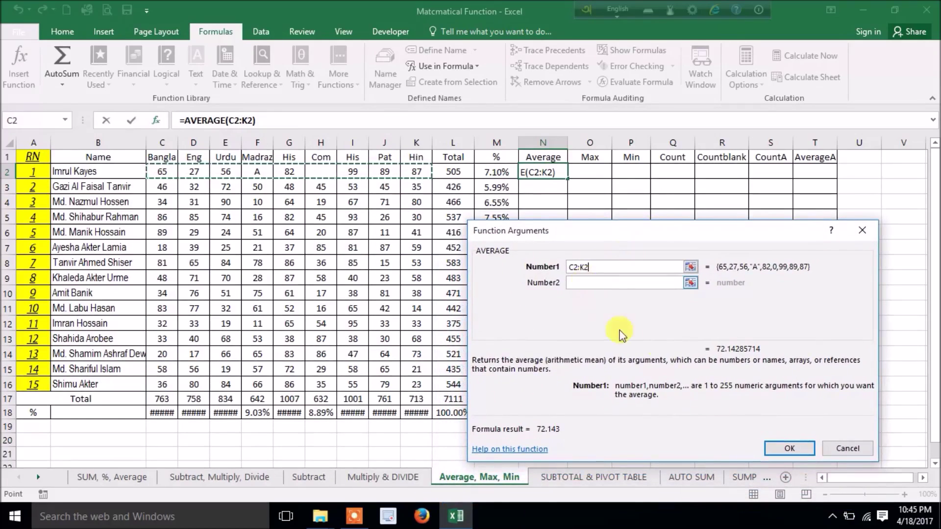
{"action": "left_click", "coordinate": [781, 449]}
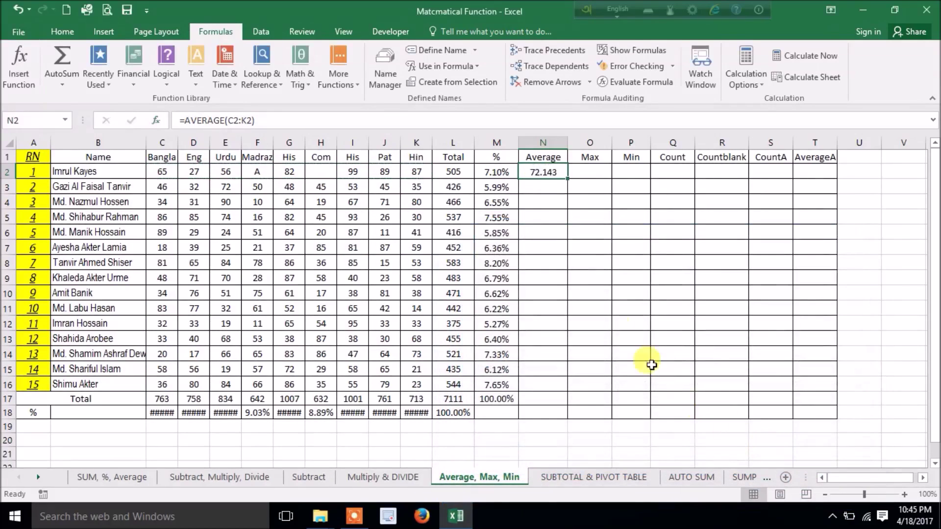
Enter the formula =AVERAGE(C3:K3) directly in cell N3.
{"action": "left_click", "coordinate": [547, 190]}
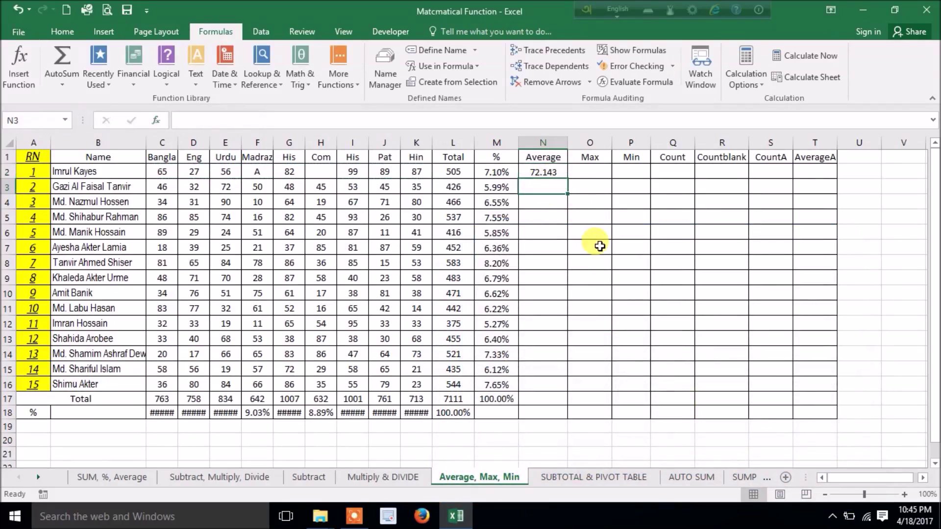
{"action": "type", "text": "="}
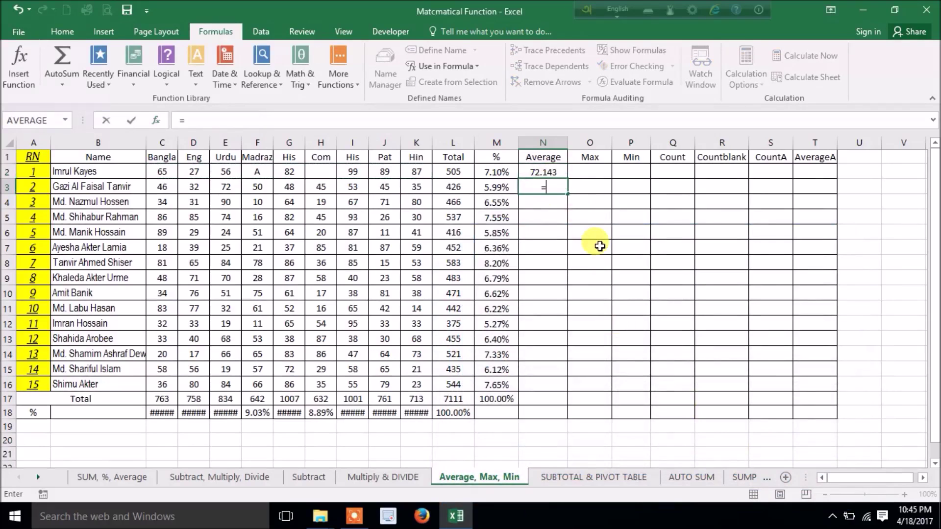
{"action": "type", "text": "avrag"}
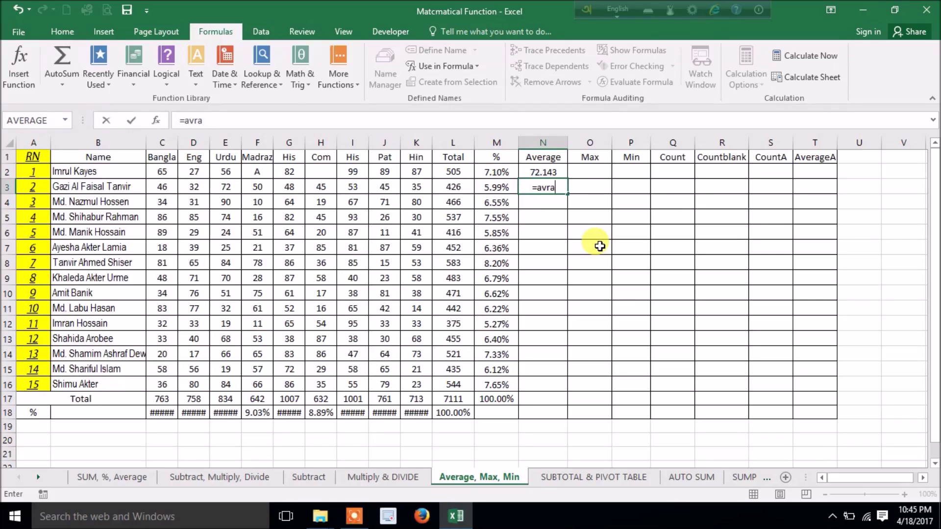
{"action": "key", "text": "BackSpace"}
{"action": "key", "text": "BackSpace"}
{"action": "type", "text": "era"}
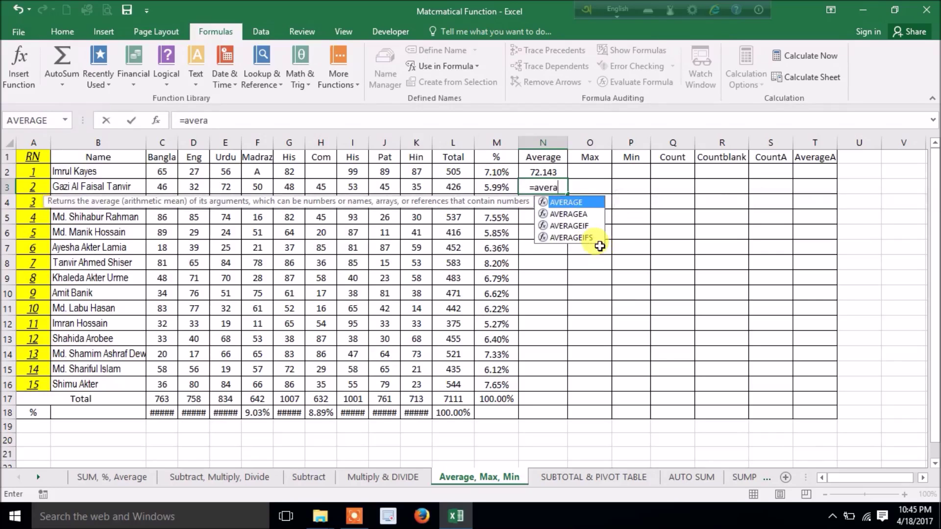
{"action": "double_click", "coordinate": [599, 202]}
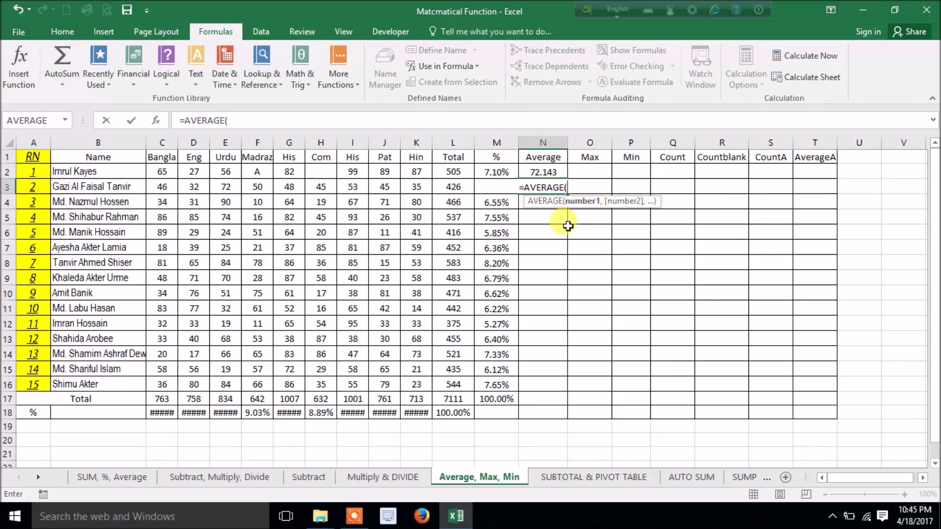
{"action": "left_click_drag", "start_coordinate": [162, 186], "coordinate": [414, 184]}
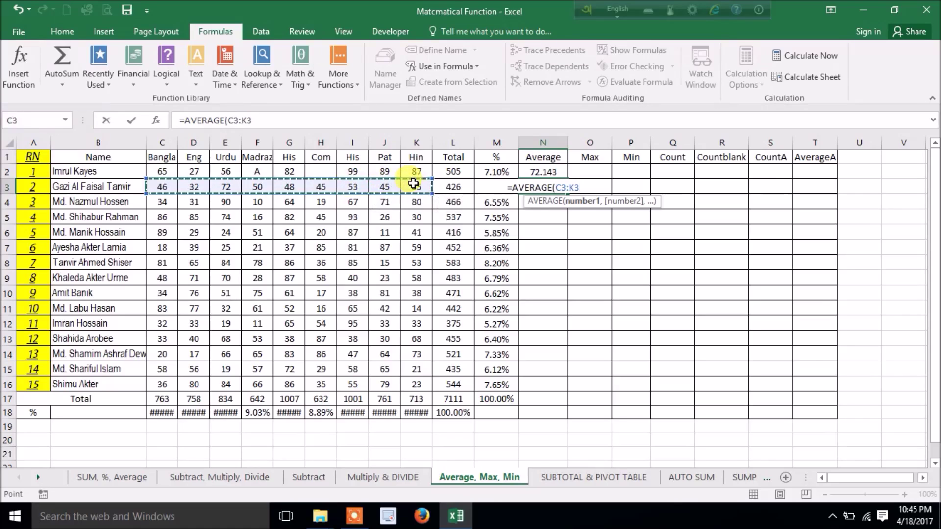
{"action": "key", "text": "Return"}
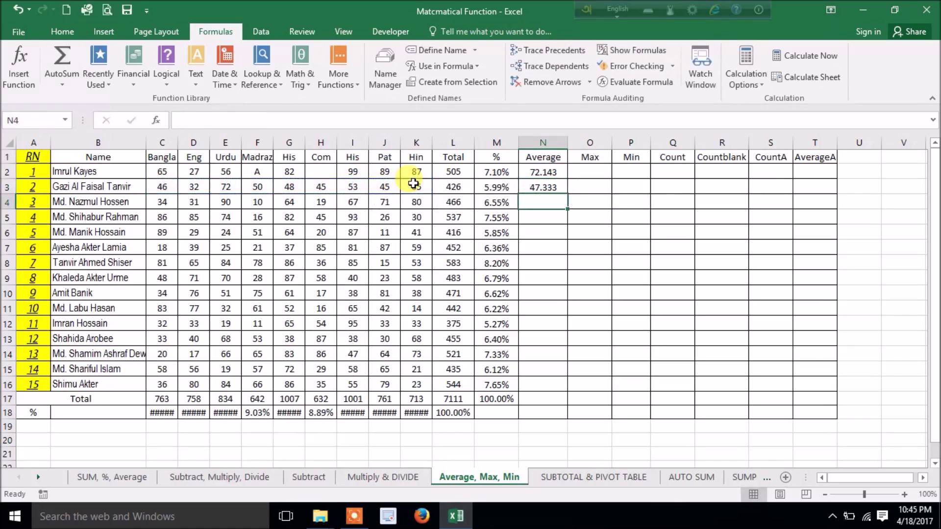
Copy the average formula from N2 and paste it into N3:N17.
{"action": "left_click", "coordinate": [544, 189]}
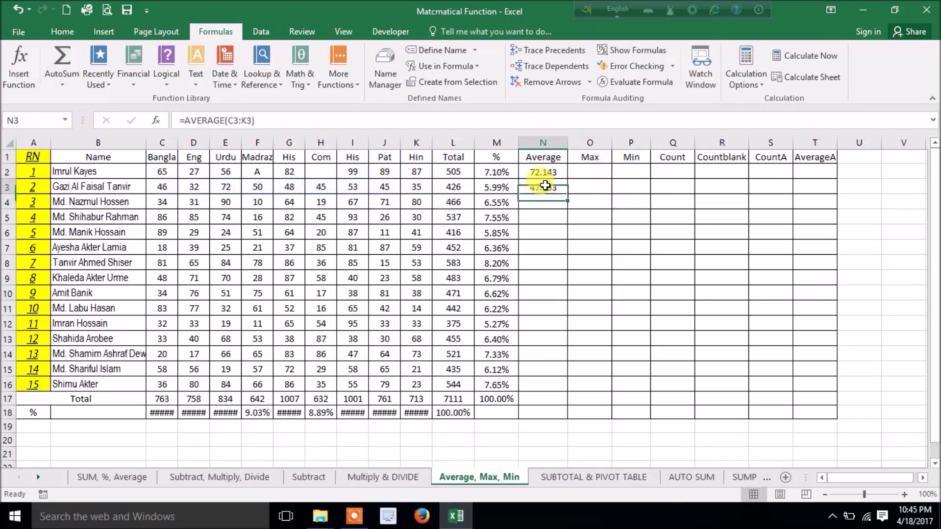
{"action": "left_click", "coordinate": [552, 170]}
{"action": "key", "text": "ctrl+c"}
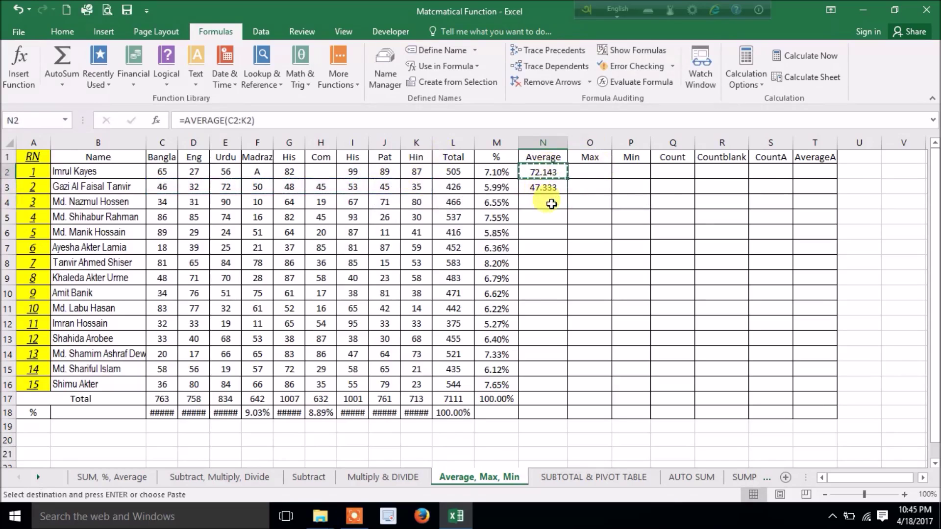
{"action": "left_click_drag", "start_coordinate": [547, 189], "coordinate": [547, 398]}
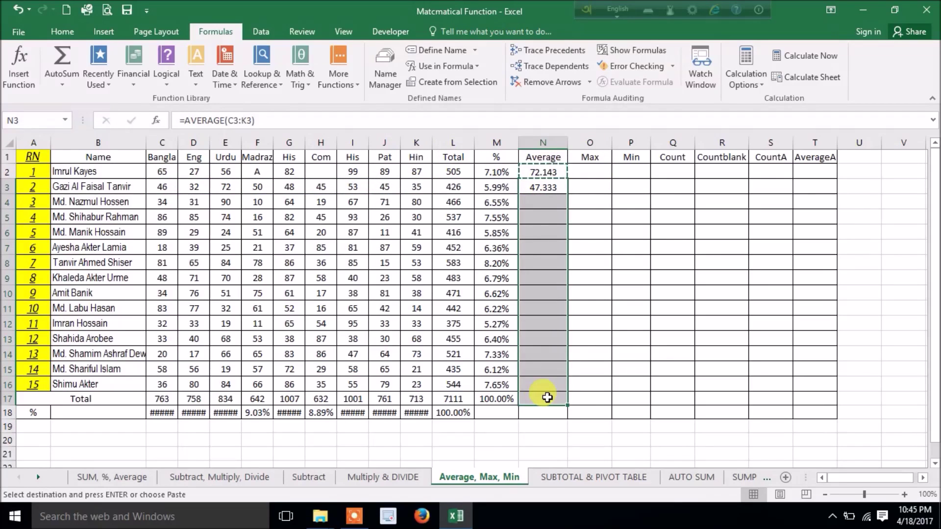
{"action": "key", "text": "ctrl+v"}
Clear the average formulas from N3:N17, keeping only the one in N2.
{"action": "left_click", "coordinate": [560, 174]}
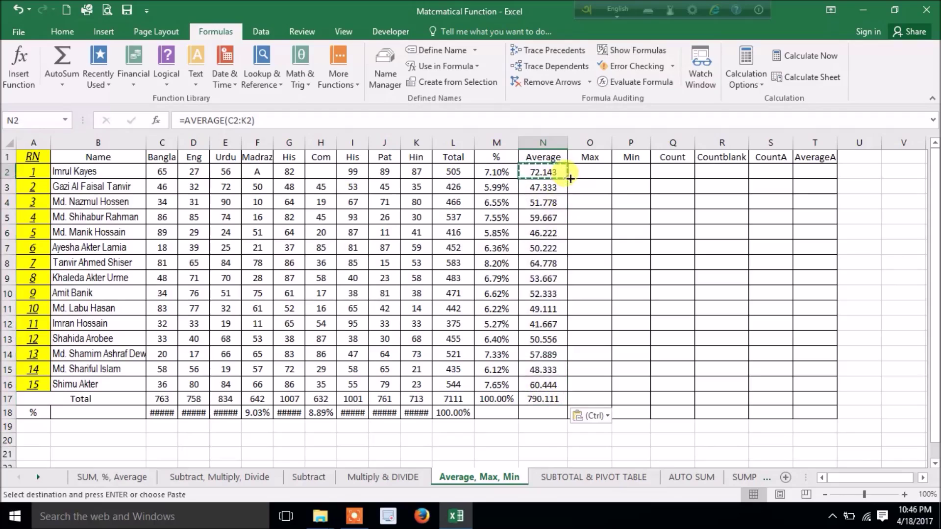
{"action": "left_click_drag", "start_coordinate": [547, 188], "coordinate": [537, 394]}
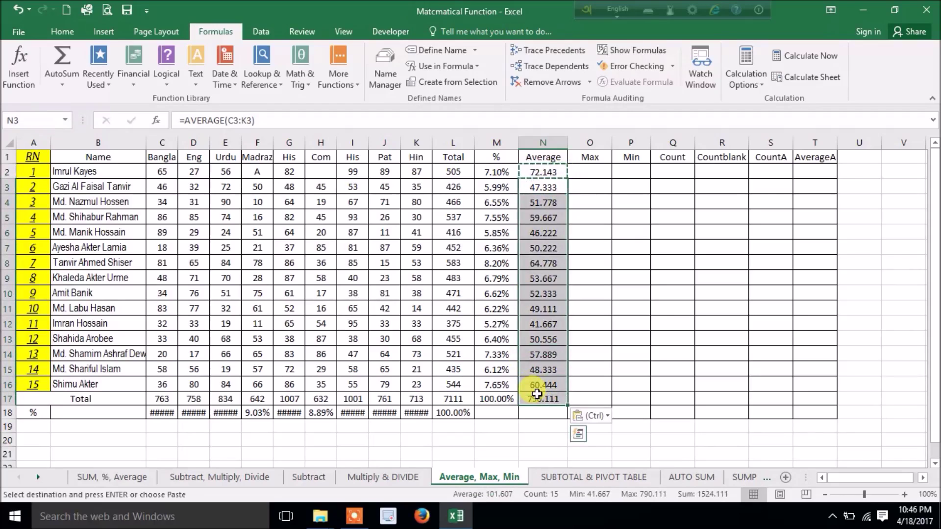
{"action": "key", "text": "Delete"}
Fill the average formula from N2 down through N17 and undo that fill.
{"action": "left_click", "coordinate": [545, 169]}
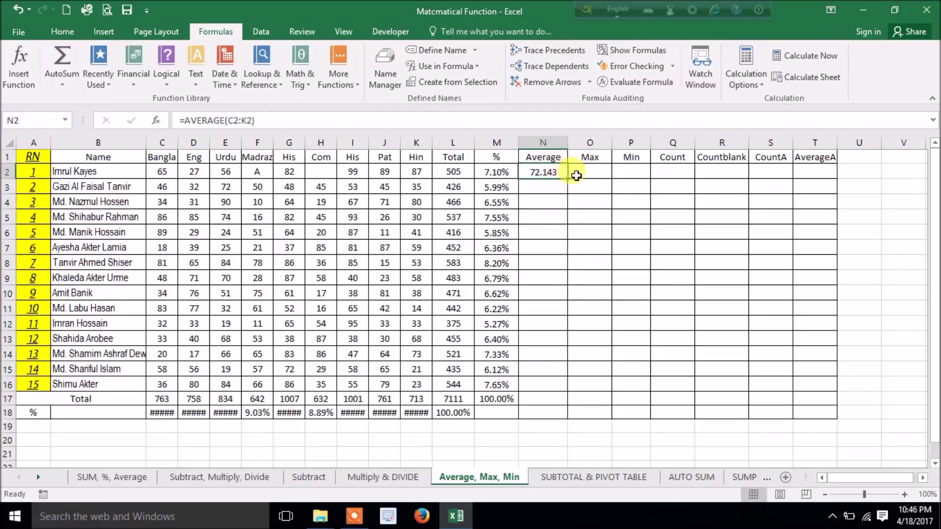
{"action": "left_click_drag", "start_coordinate": [568, 180], "coordinate": [560, 403]}
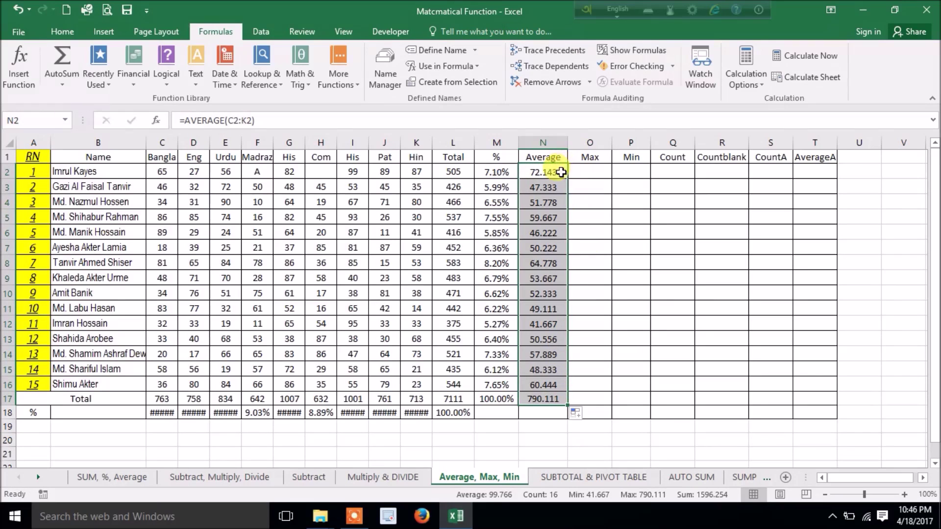
{"action": "key", "text": "ctrl+z"}
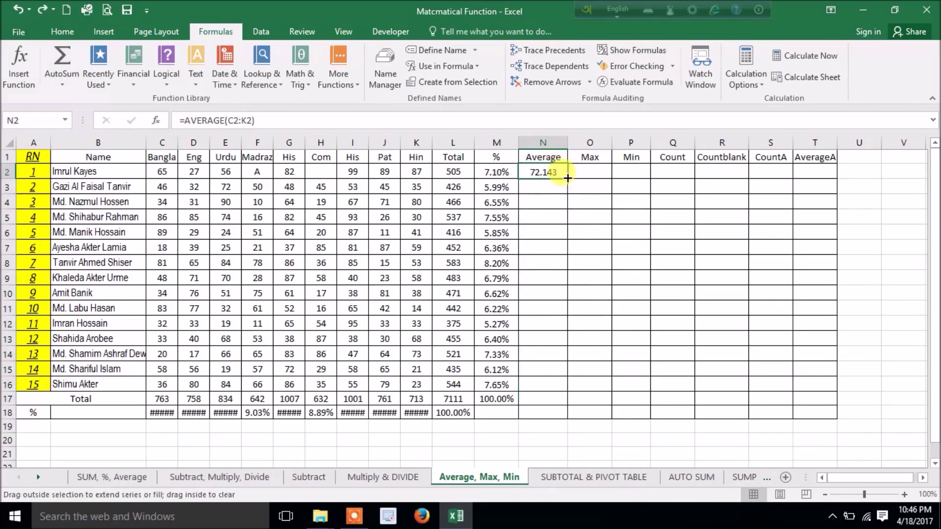
Auto-fill the average formula from N2 down the table's Average column and clear the surplus entry in N18.
{"action": "double_click", "coordinate": [567, 177]}
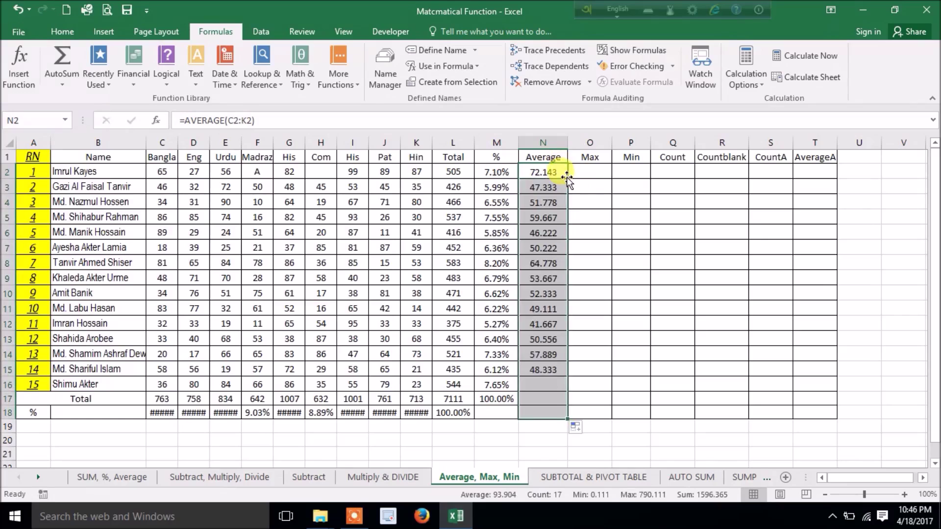
{"action": "left_click", "coordinate": [540, 413]}
{"action": "key", "text": "Delete"}
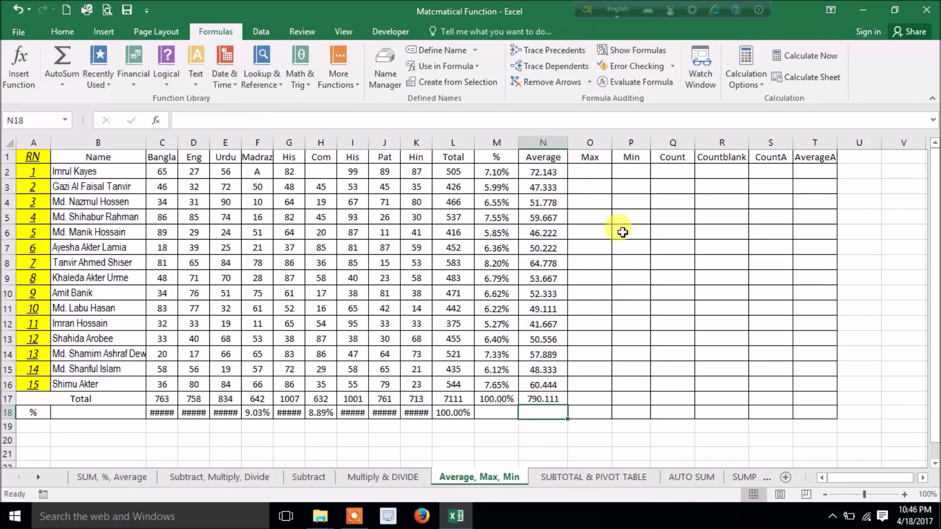
Enter the formula =MAX(C2:K2) in cell O2 of the Max column.
{"action": "left_click", "coordinate": [596, 170]}
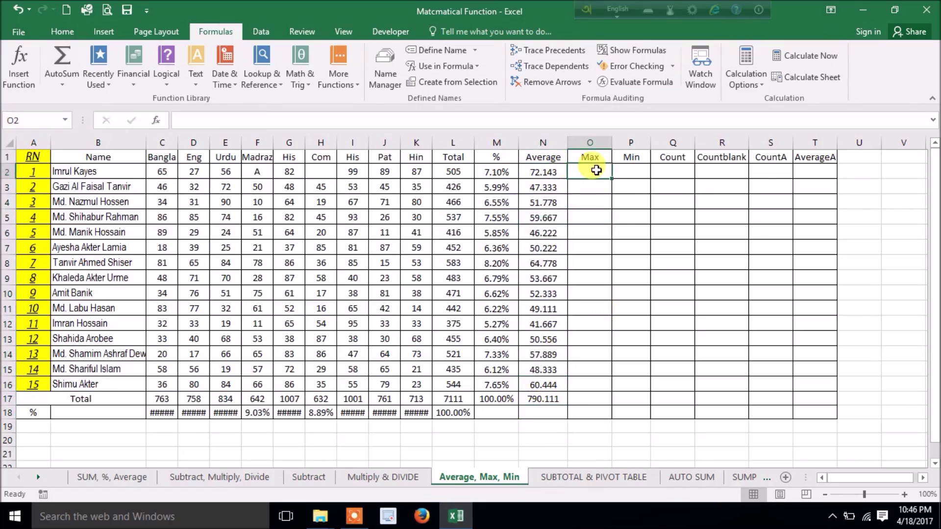
{"action": "type", "text": "="}
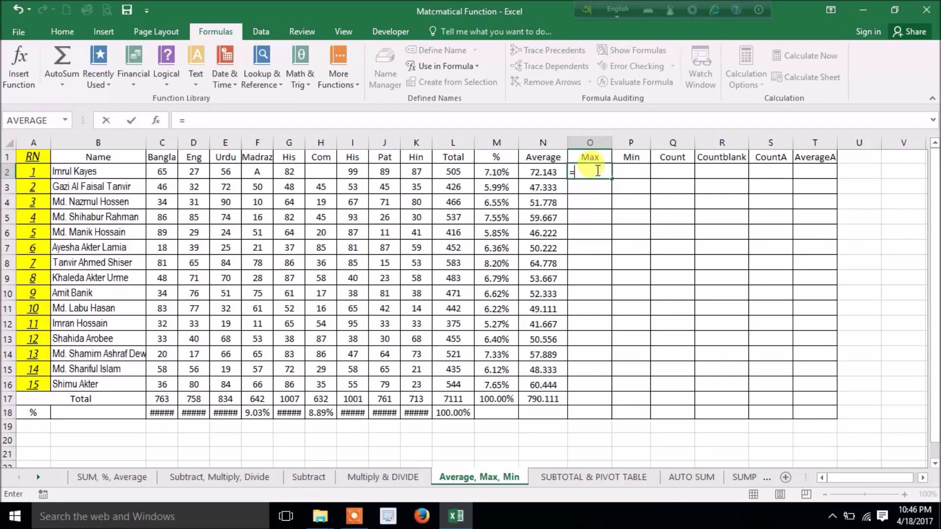
{"action": "type", "text": "max"}
{"action": "key", "text": "Tab"}
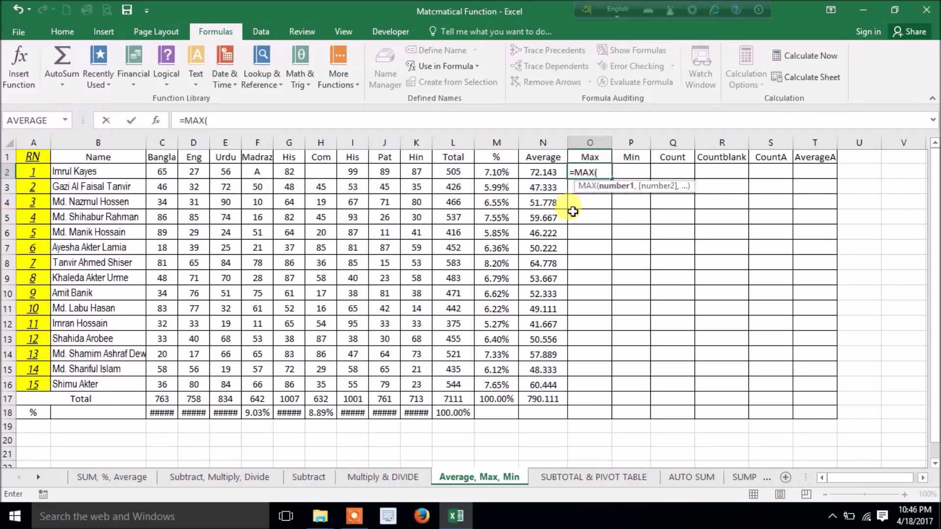
{"action": "left_click_drag", "start_coordinate": [164, 173], "coordinate": [427, 173]}
{"action": "type", "text": ")"}
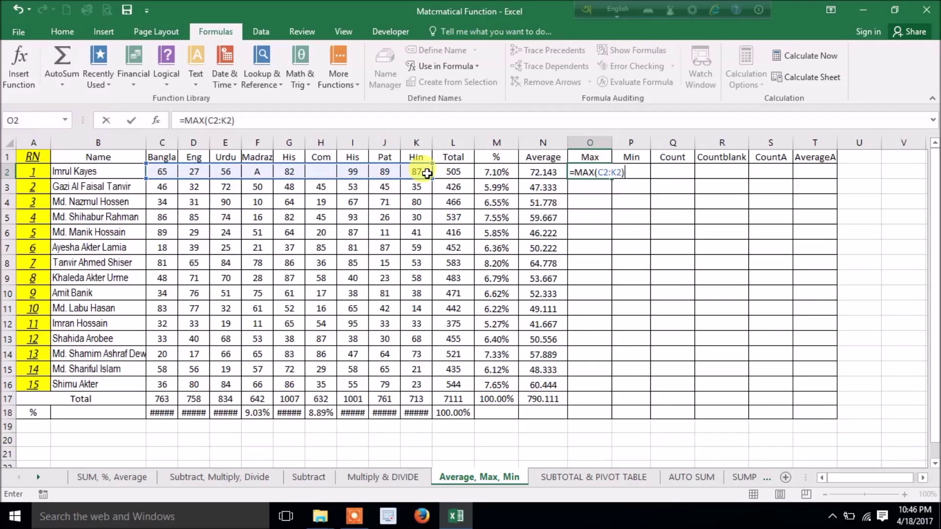
{"action": "key", "text": "Return"}
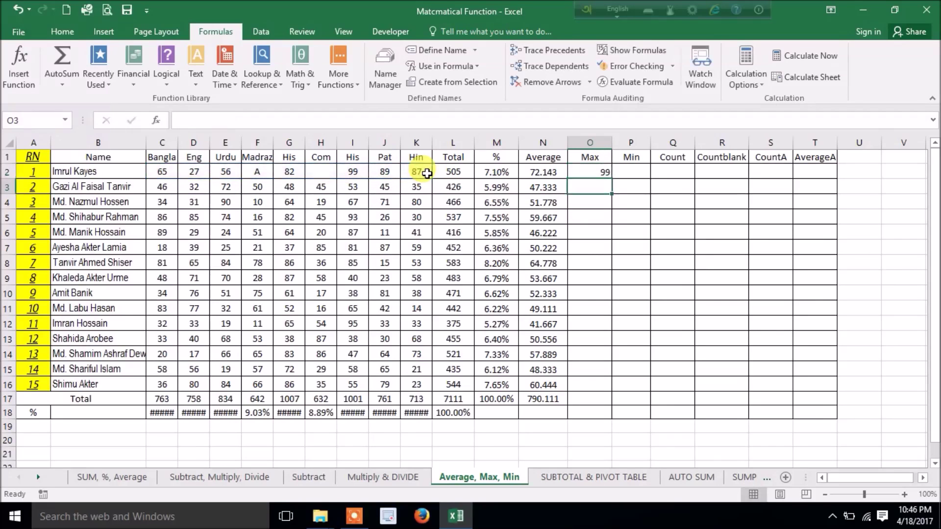
Replace the letter mark in the first student's Madraz cell, F2, with 56.
{"action": "left_click", "coordinate": [581, 172]}
{"action": "left_click", "coordinate": [255, 172]}
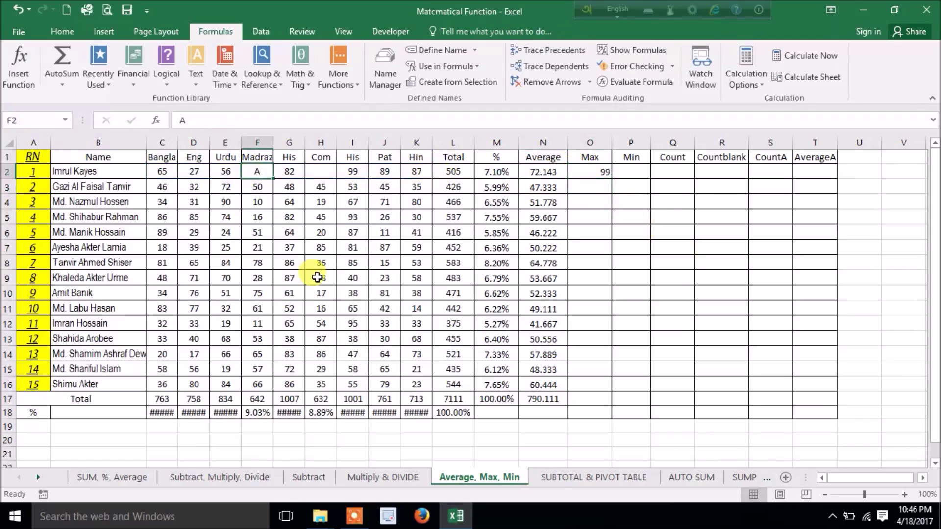
{"action": "type", "text": "56"}
{"action": "left_click", "coordinate": [705, 277]}
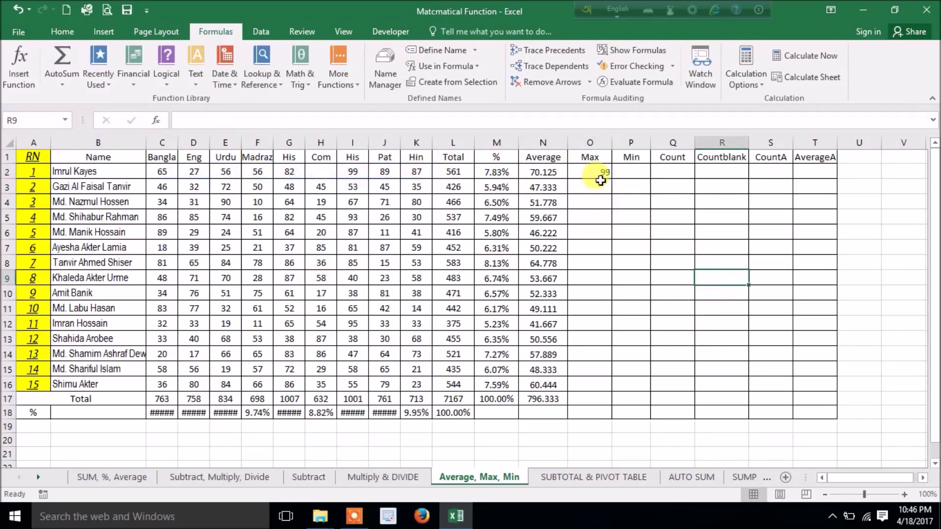
{"action": "left_click", "coordinate": [588, 170]}
Enter the formula =MIN(C2:K2) in cell P2 of the Min column.
{"action": "left_click", "coordinate": [633, 170]}
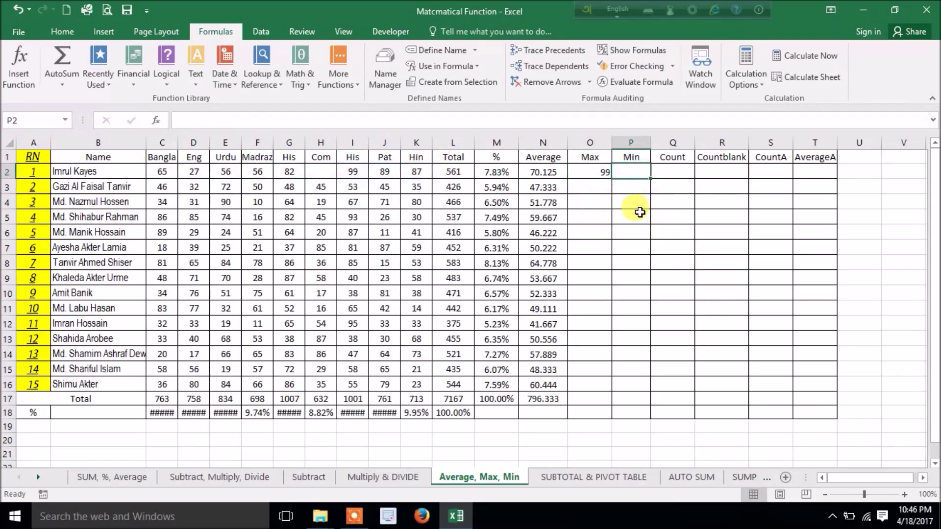
{"action": "type", "text": "=mi"}
{"action": "double_click", "coordinate": [632, 210]}
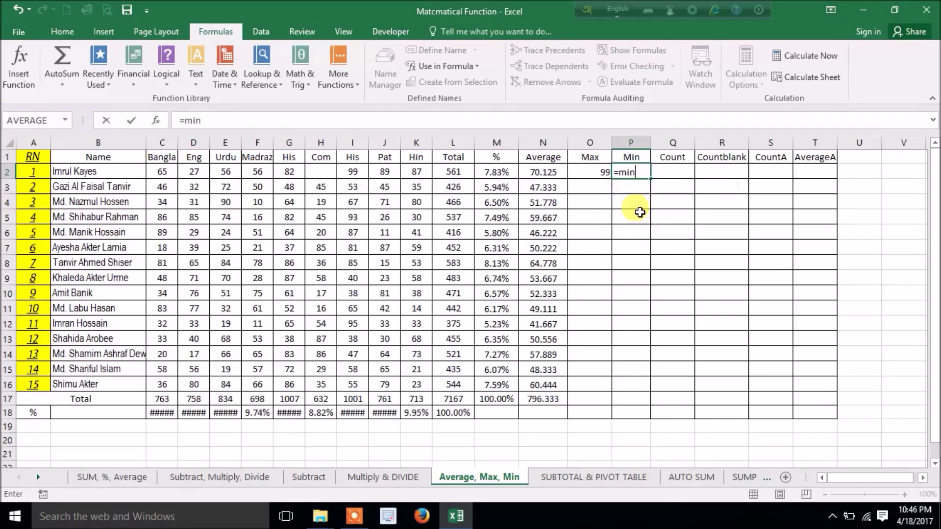
{"action": "left_click_drag", "start_coordinate": [161, 171], "coordinate": [419, 168]}
{"action": "type", "text": ")"}
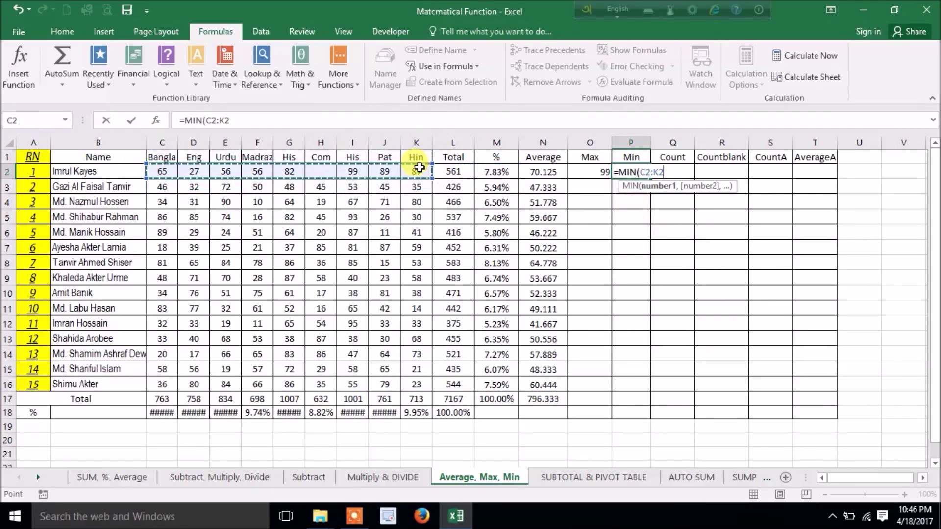
{"action": "key", "text": "Return"}
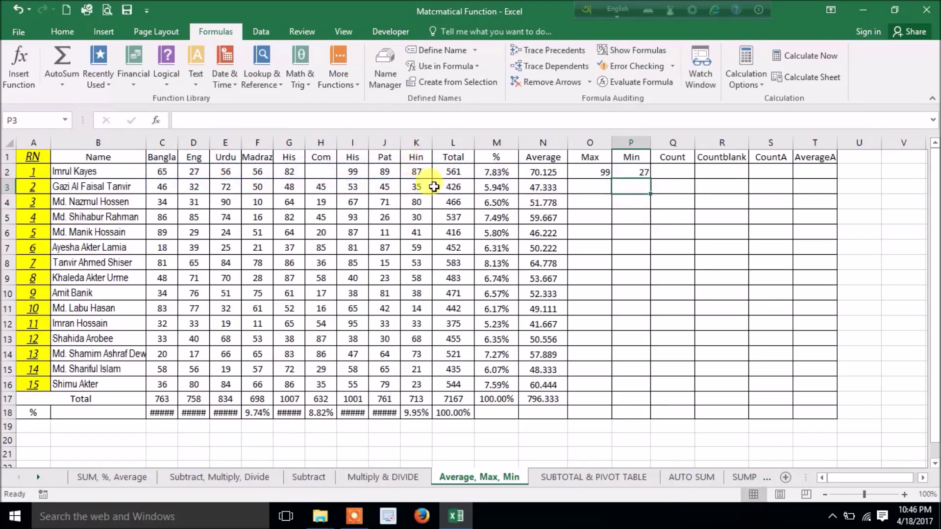
Enter a COUNT formula over the first student's marks, C2:K2, in cell Q2 of the Count column.
{"action": "left_click", "coordinate": [669, 173]}
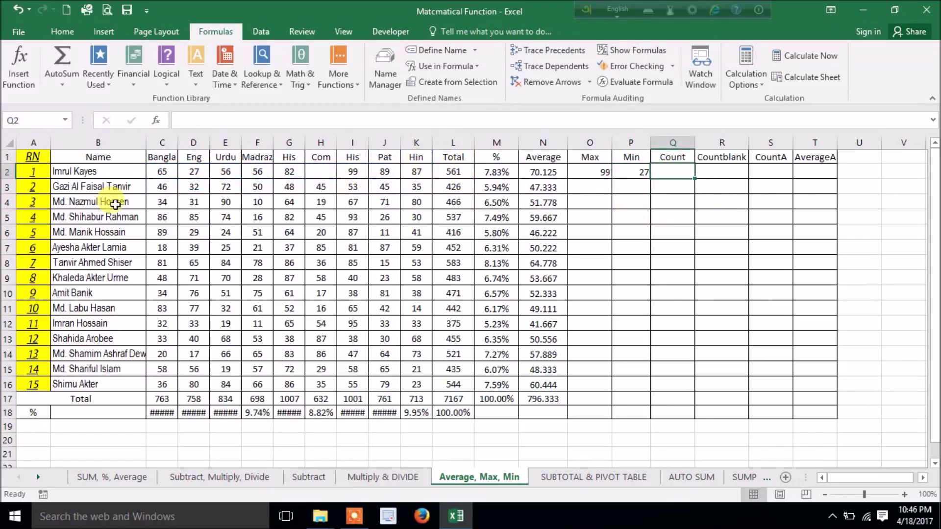
{"action": "left_click", "coordinate": [162, 171]}
{"action": "left_click_drag", "start_coordinate": [162, 171], "coordinate": [413, 175]}
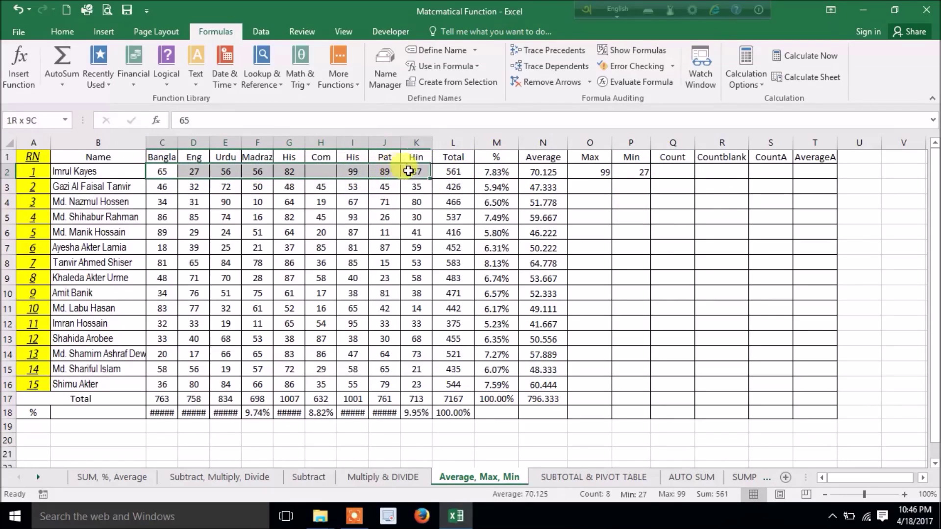
{"action": "left_click", "coordinate": [677, 174]}
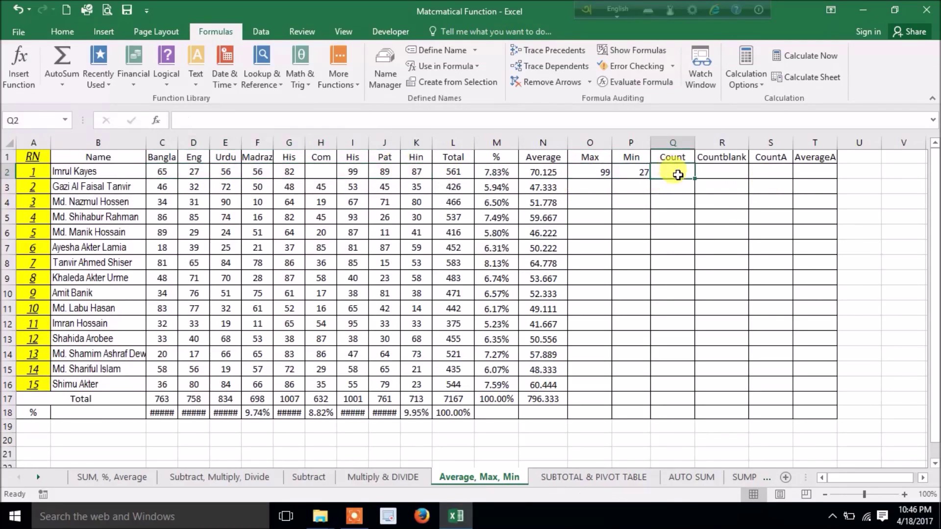
{"action": "type", "text": "=coun"}
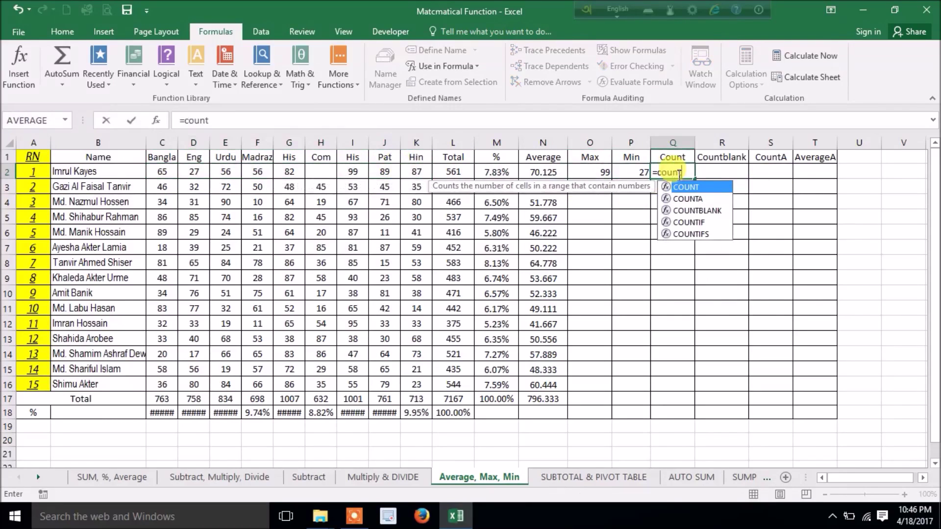
{"action": "type", "text": "t"}
{"action": "key", "text": "Tab"}
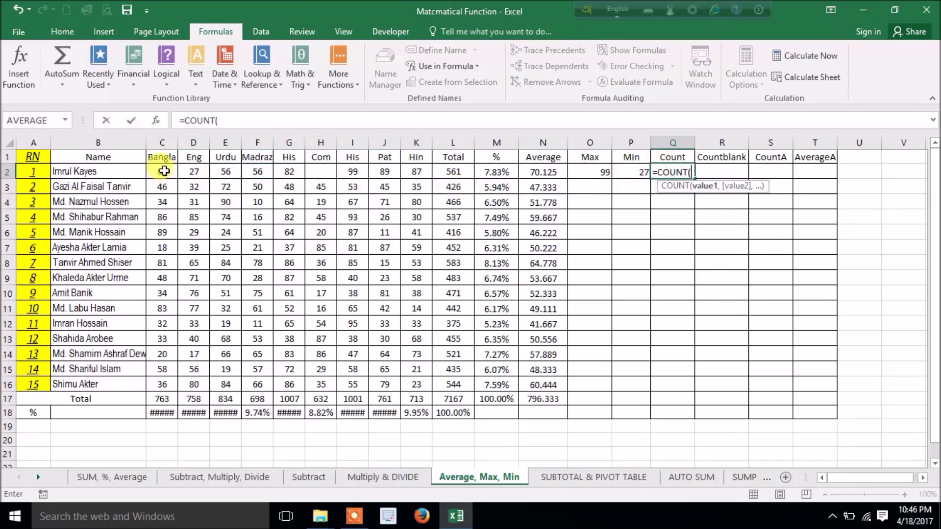
{"action": "left_click_drag", "start_coordinate": [161, 172], "coordinate": [412, 173]}
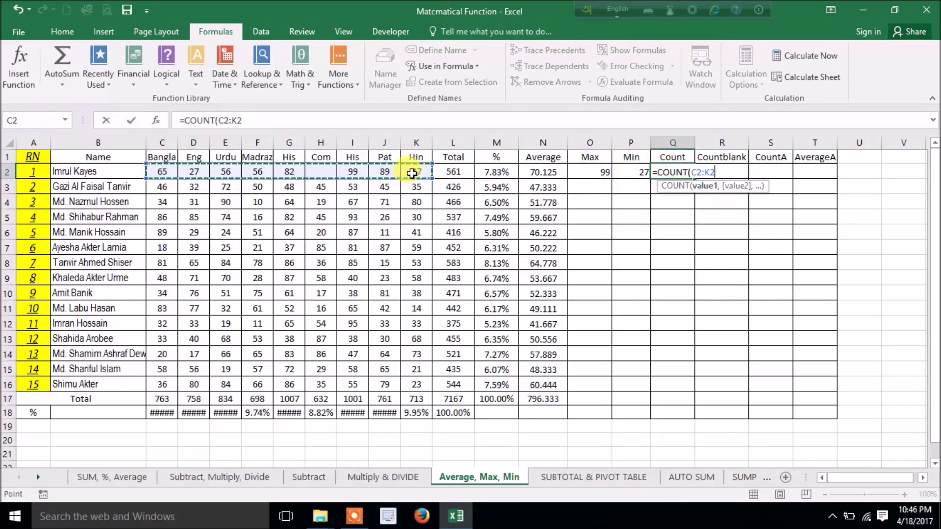
{"action": "key", "text": "Return"}
Enter a COUNTBLANK formula over the range C2:K2 in cell R2 of the Countblank column.
{"action": "left_click", "coordinate": [713, 175]}
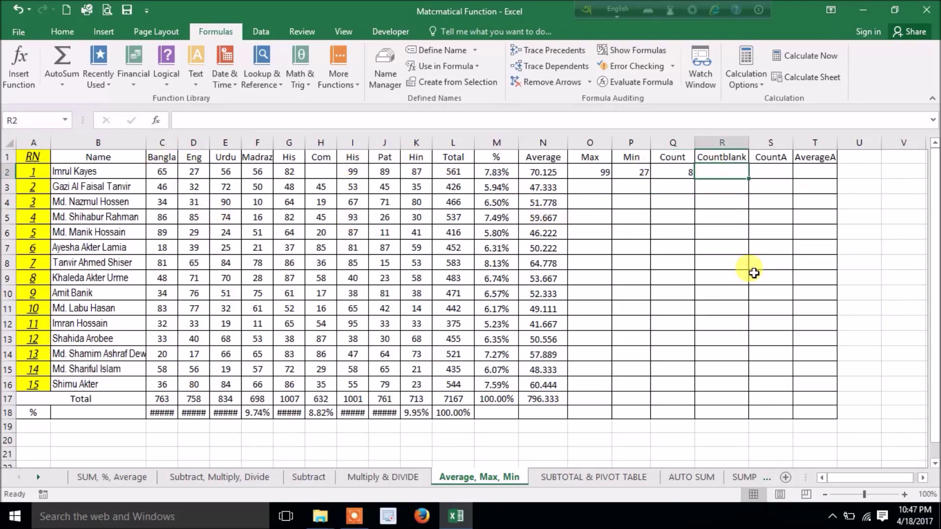
{"action": "type", "text": "="}
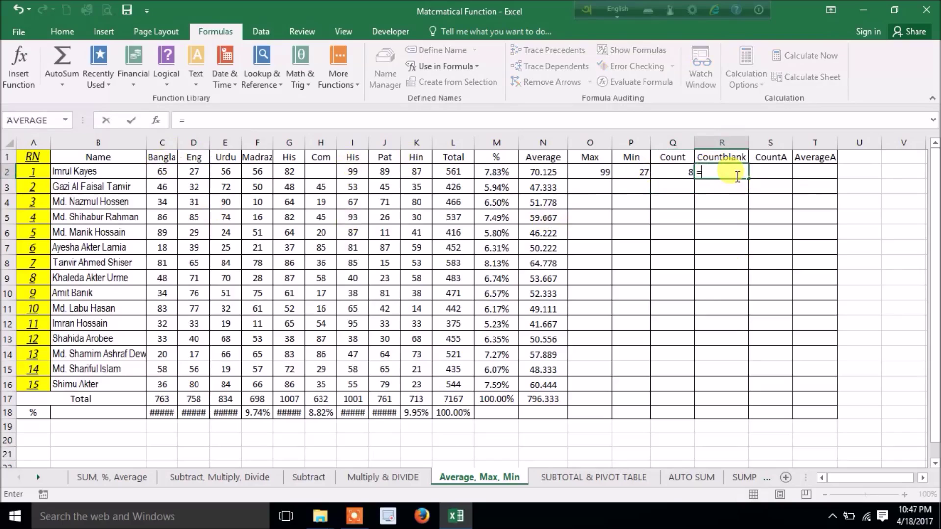
{"action": "type", "text": "countb"}
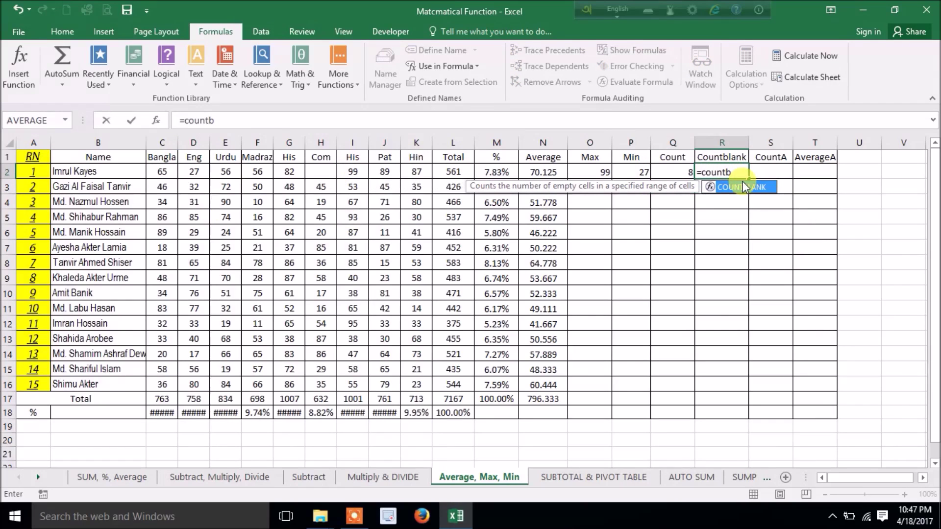
{"action": "double_click", "coordinate": [740, 186]}
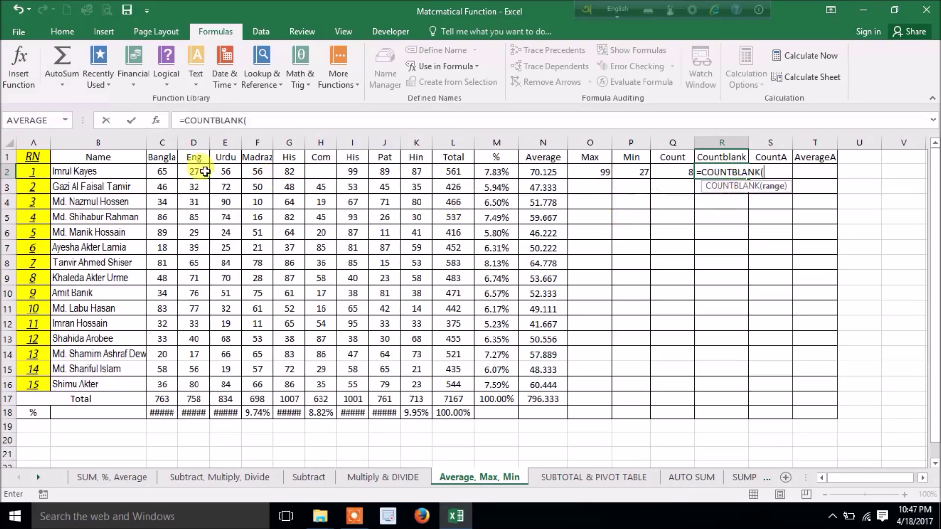
{"action": "left_click_drag", "start_coordinate": [158, 174], "coordinate": [423, 172]}
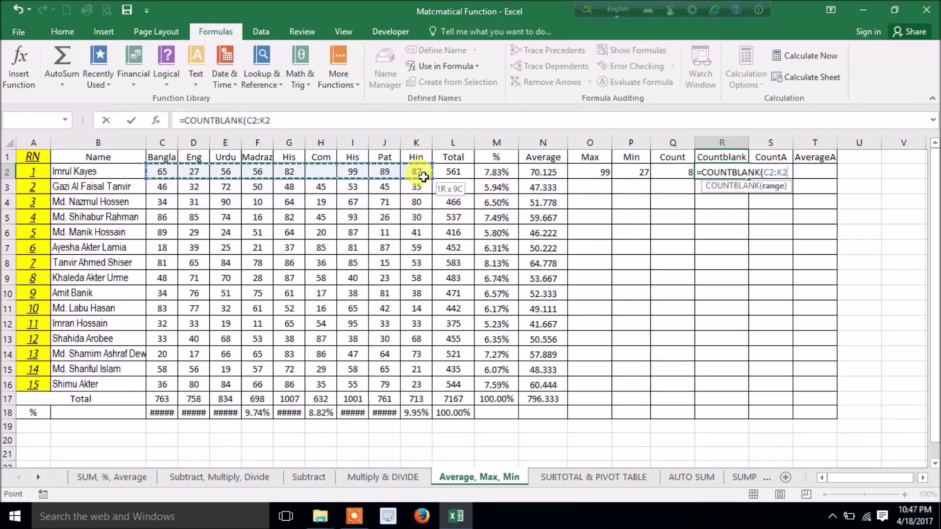
{"action": "key", "text": "Return"}
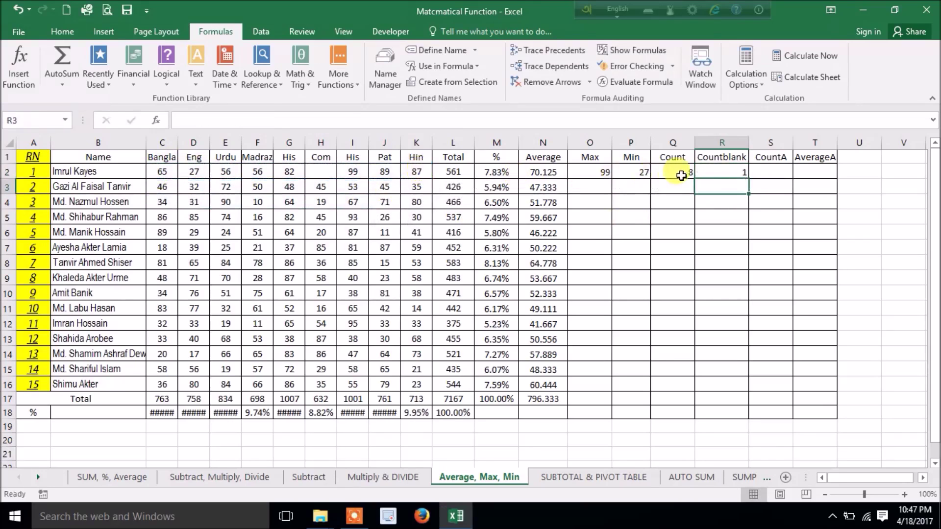
{"action": "left_click", "coordinate": [726, 174]}
Enter ABC in the first student's empty Com cell, H2, and check the Count and Countblank formulas in row 2.
{"action": "left_click", "coordinate": [759, 180]}
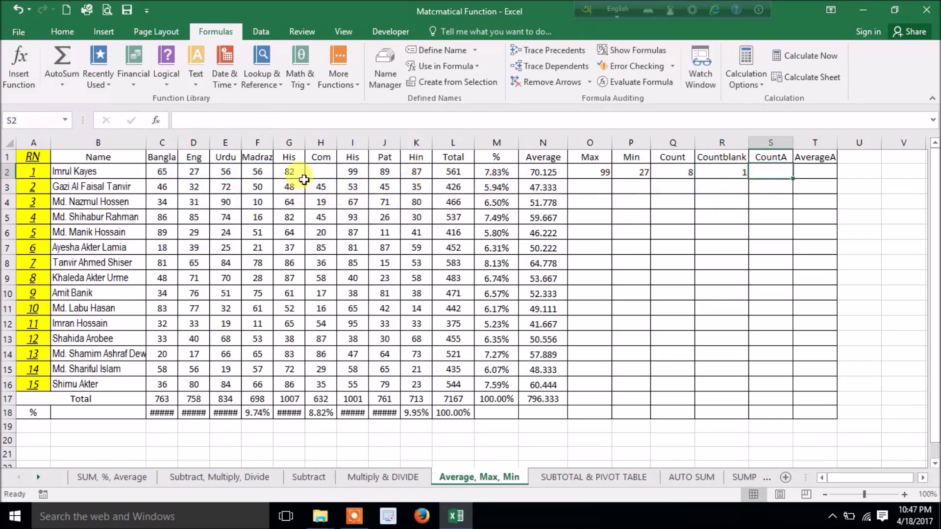
{"action": "left_click", "coordinate": [320, 172]}
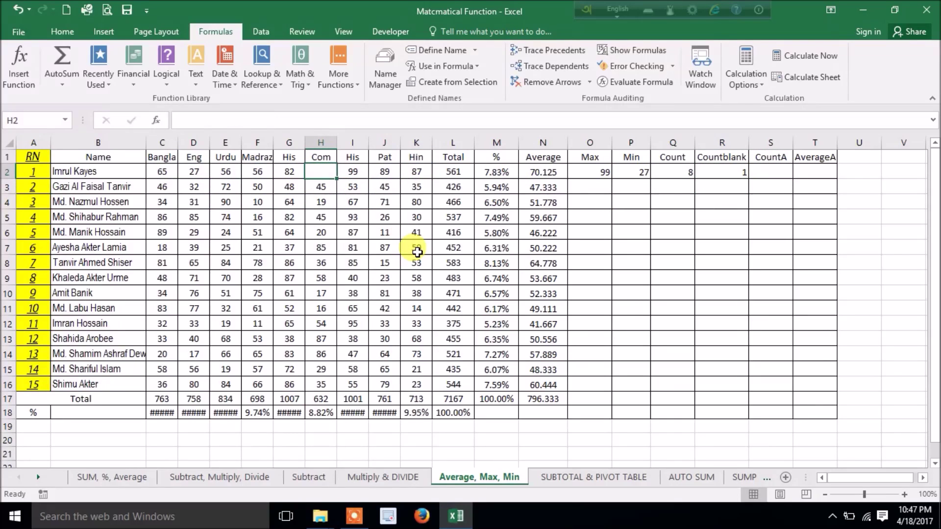
{"action": "type", "text": "ABC"}
{"action": "left_click", "coordinate": [785, 293]}
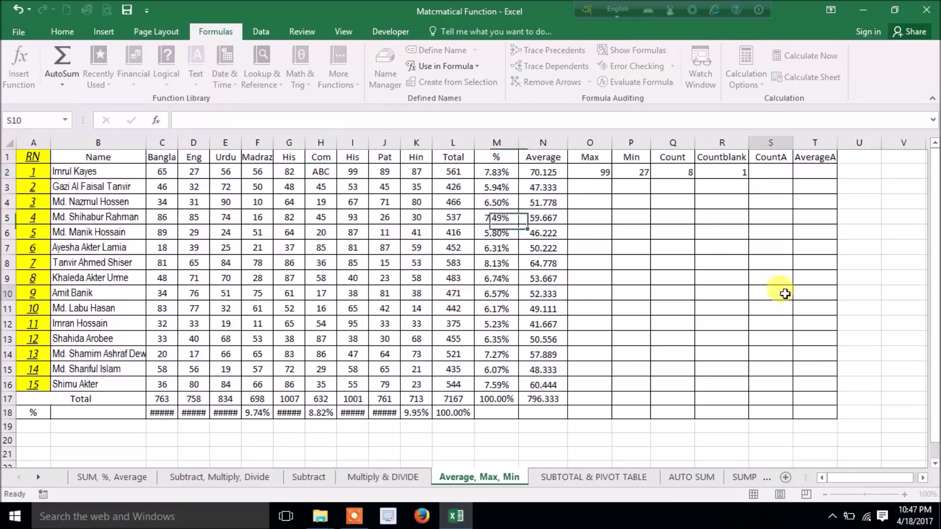
{"action": "left_click", "coordinate": [676, 171]}
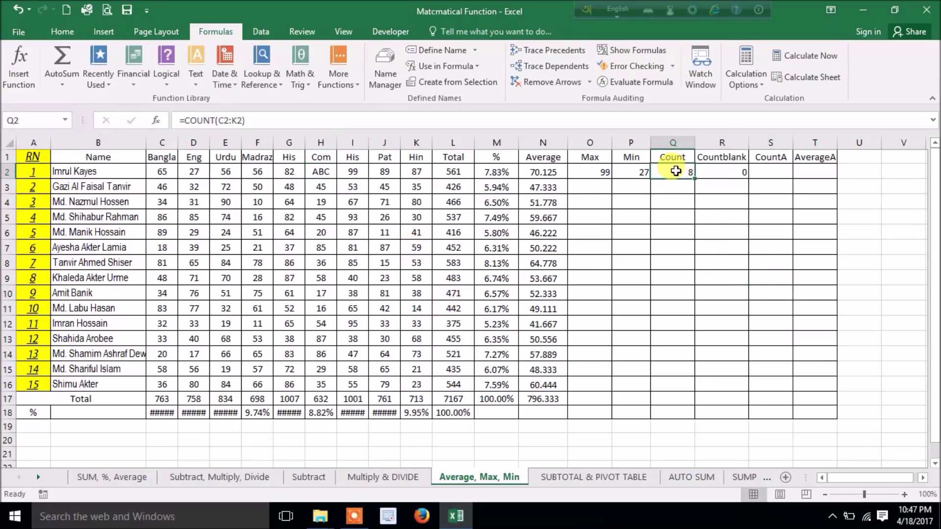
{"action": "left_click", "coordinate": [714, 169]}
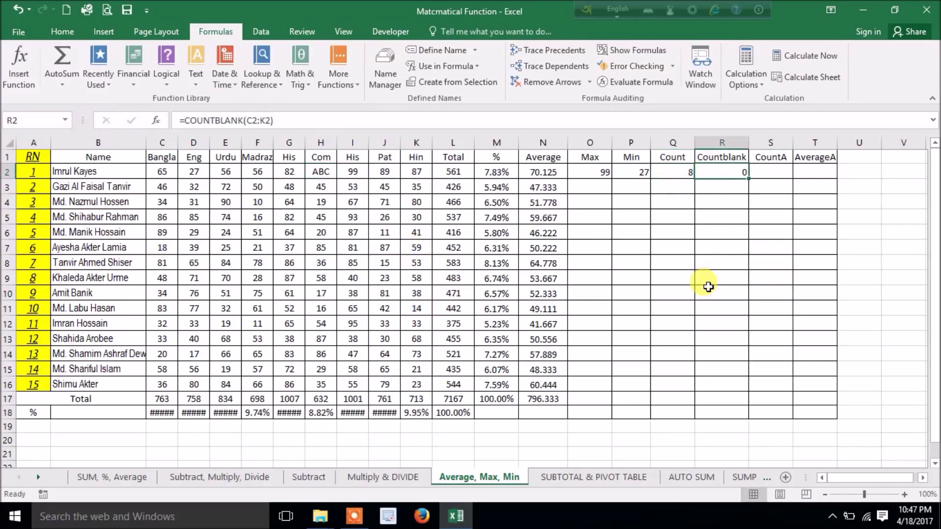
{"action": "left_click", "coordinate": [320, 172]}
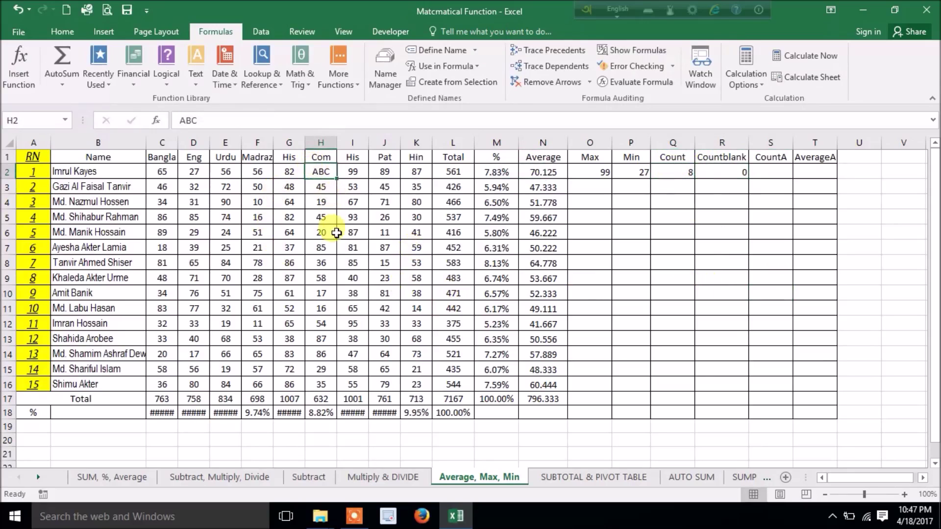
{"action": "left_click", "coordinate": [714, 172]}
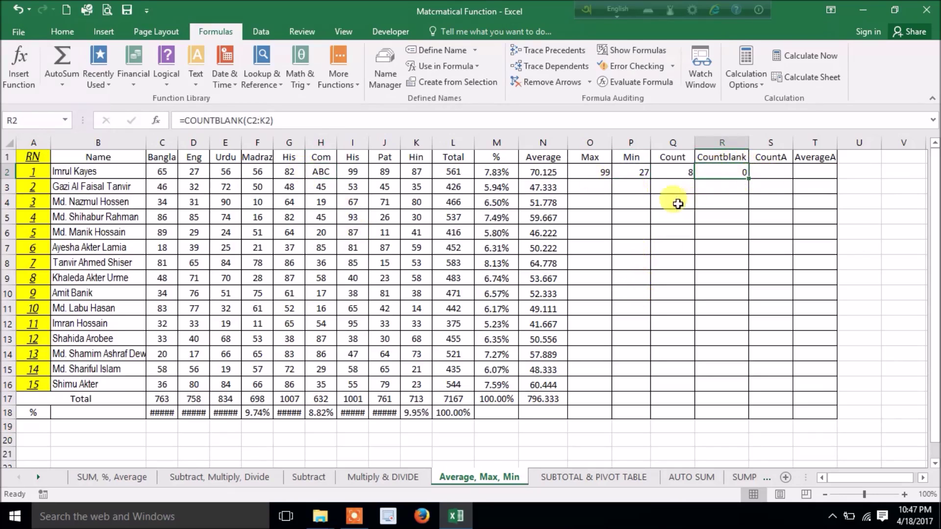
{"action": "left_click", "coordinate": [678, 174]}
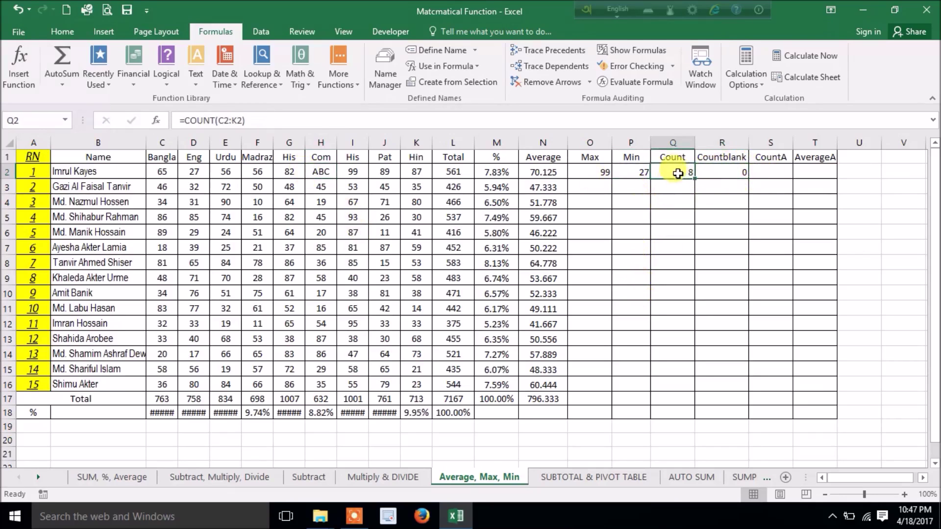
Enter a COUNTA formula over C2:K2 in cell S2 of the CountA column and compare it with the Count cell.
{"action": "left_click", "coordinate": [767, 174]}
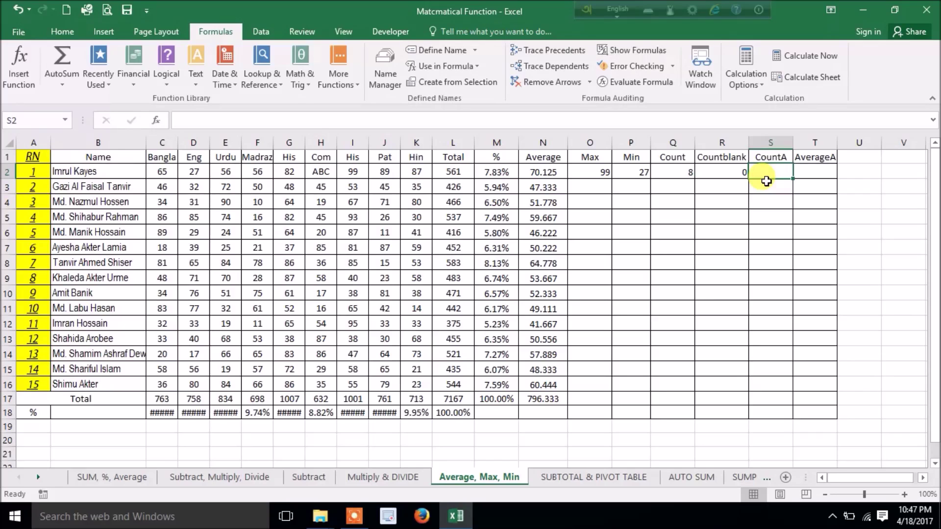
{"action": "type", "text": "="}
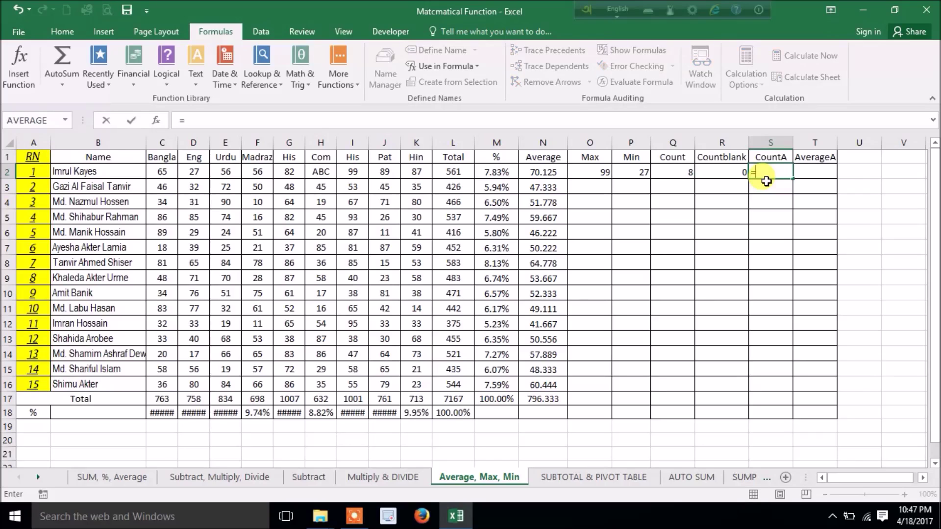
{"action": "type", "text": "counta"}
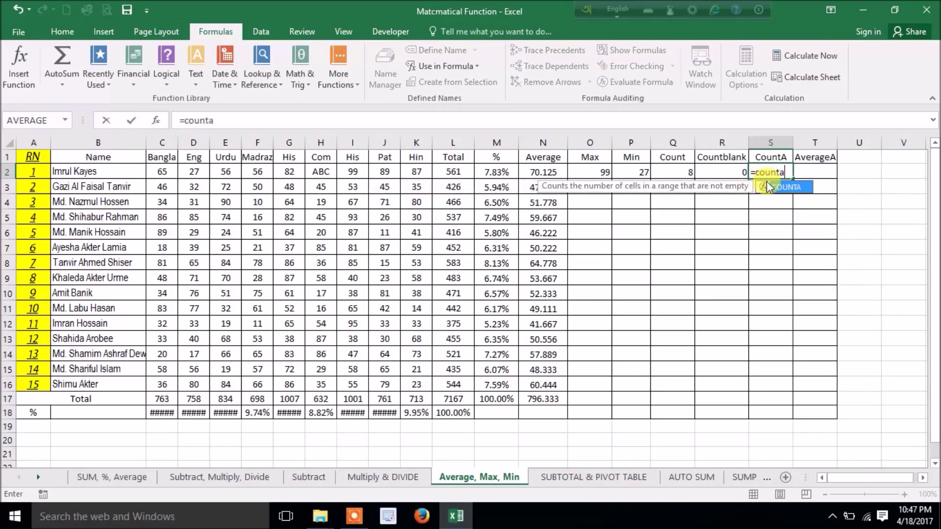
{"action": "double_click", "coordinate": [768, 186]}
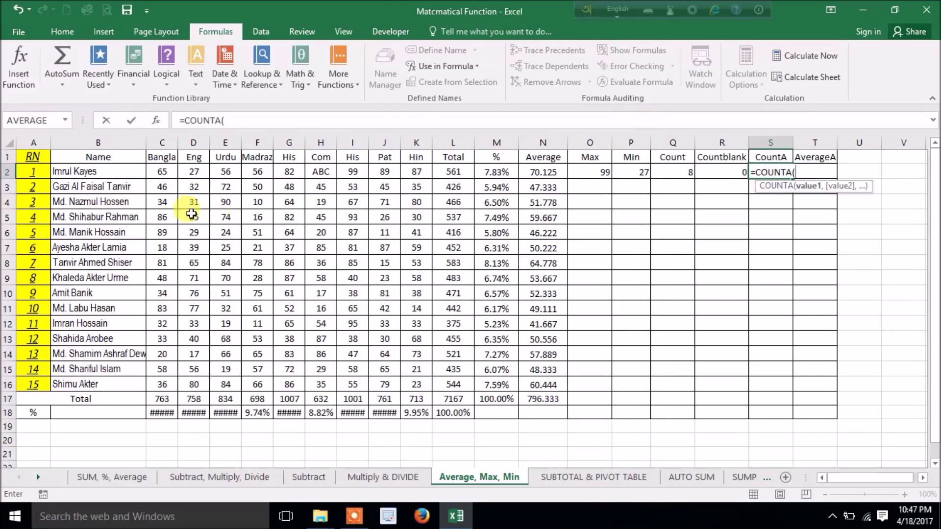
{"action": "left_click_drag", "start_coordinate": [155, 176], "coordinate": [417, 174]}
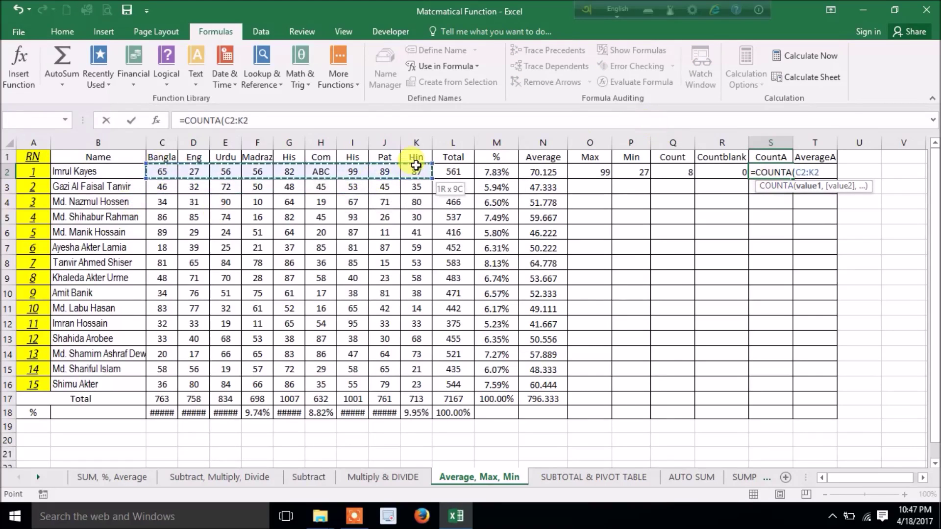
{"action": "key", "text": "Return"}
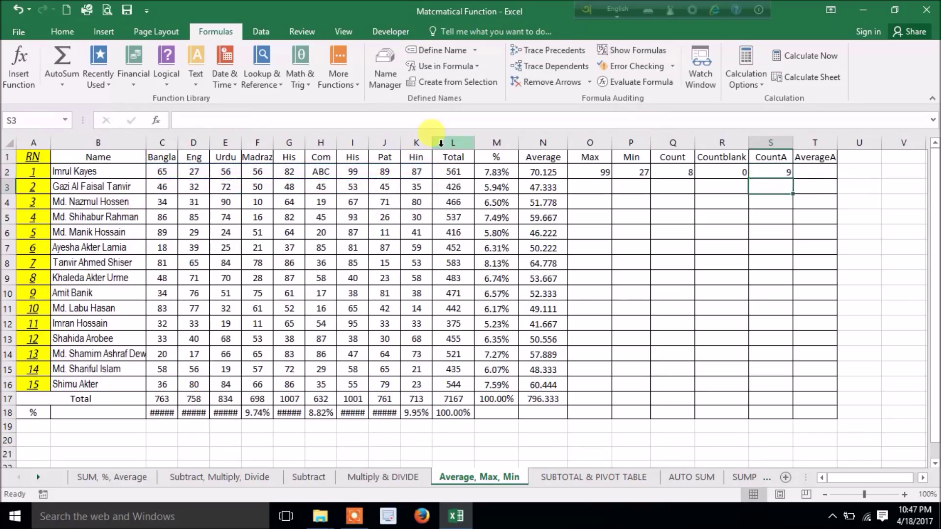
{"action": "left_click", "coordinate": [662, 172]}
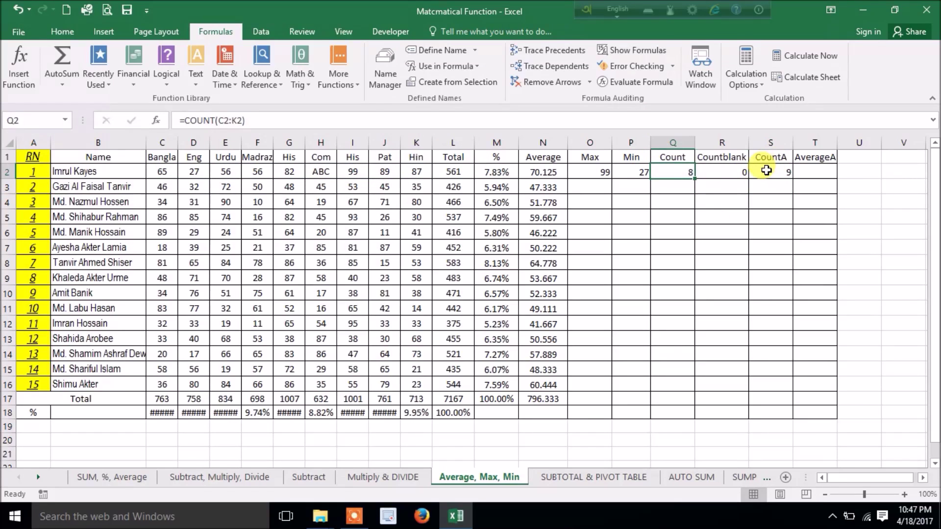
{"action": "left_click", "coordinate": [767, 170]}
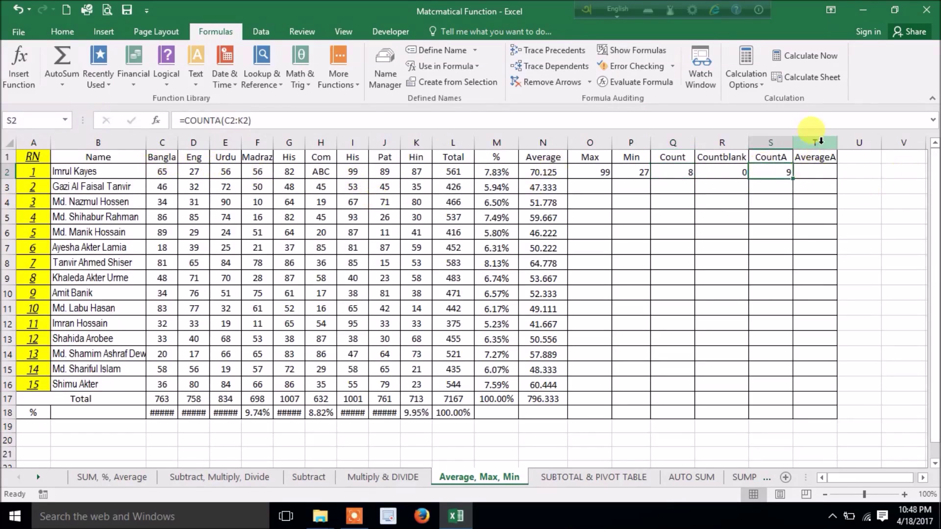
Widen column T slightly and enter an AVERAGEA formula over the first student's marks, C2:K2, in cell T2.
{"action": "left_click_drag", "start_coordinate": [837, 137], "coordinate": [839, 136]}
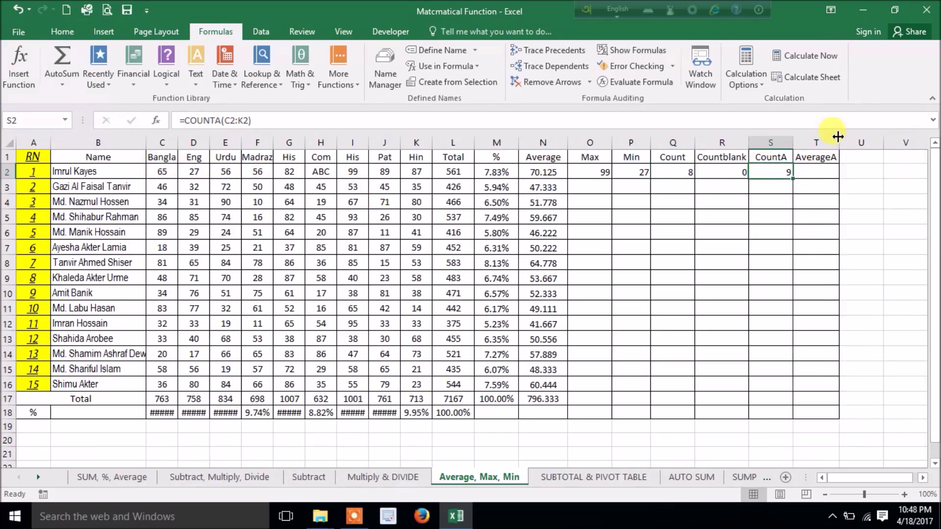
{"action": "left_click", "coordinate": [544, 172]}
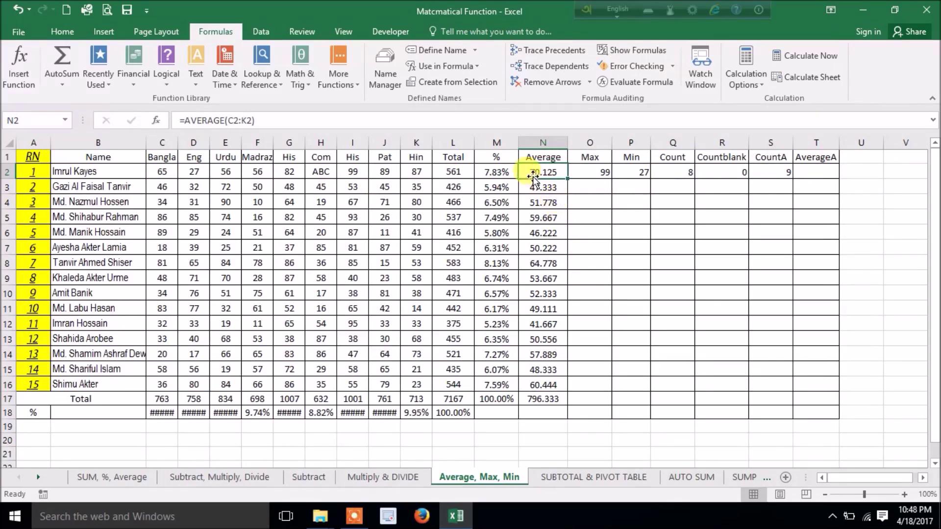
{"action": "left_click", "coordinate": [817, 170]}
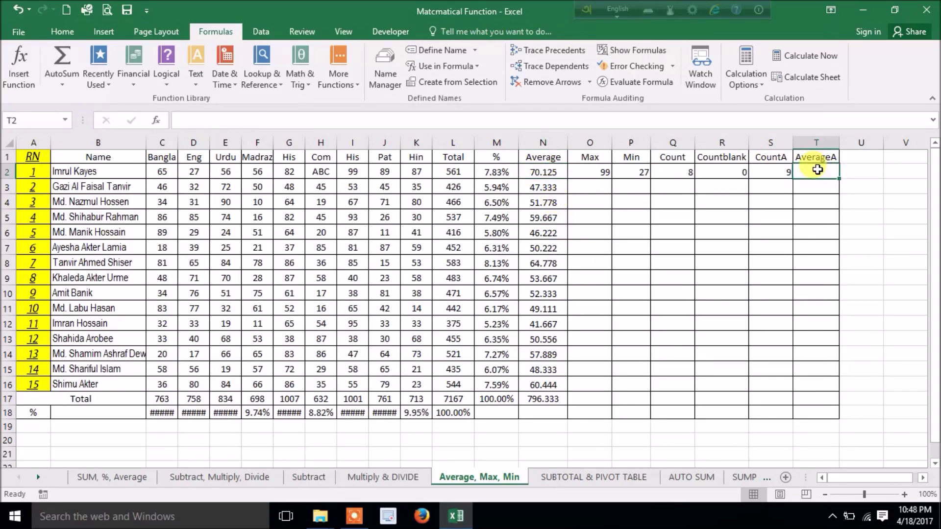
{"action": "type", "text": "="}
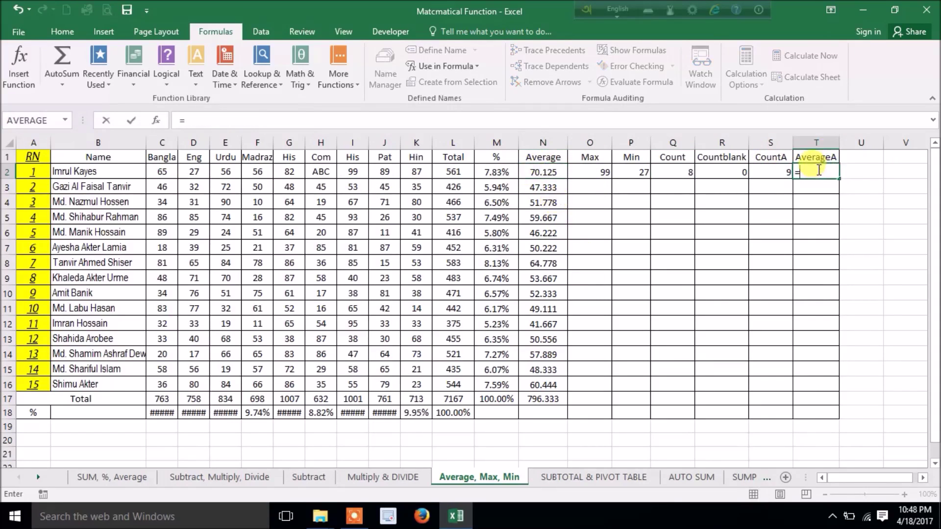
{"action": "type", "text": "average"}
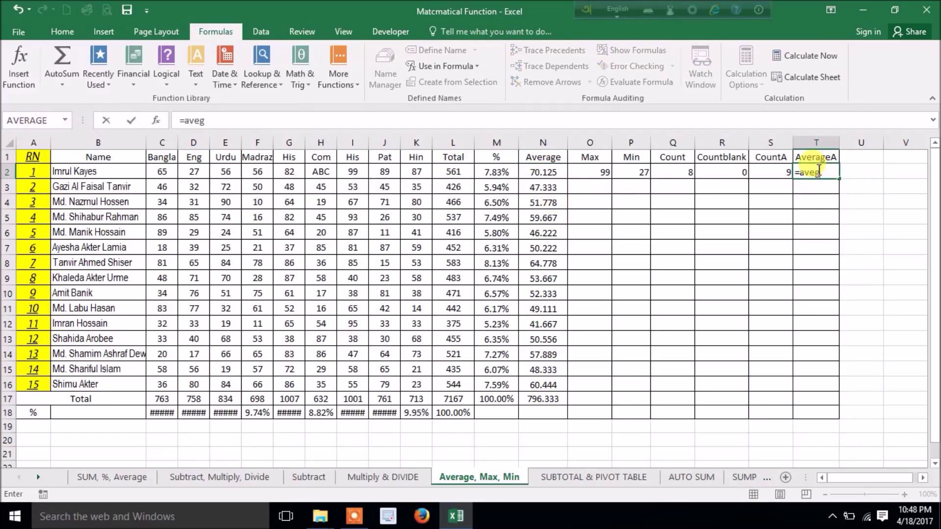
{"action": "type", "text": "a"}
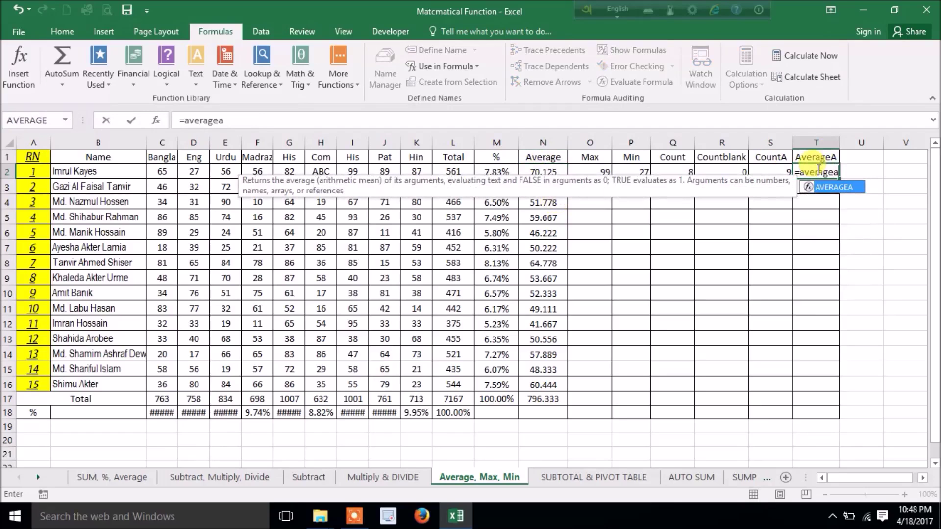
{"action": "key", "text": "Tab"}
{"action": "left_click_drag", "start_coordinate": [159, 171], "coordinate": [421, 173]}
{"action": "key", "text": "Return"}
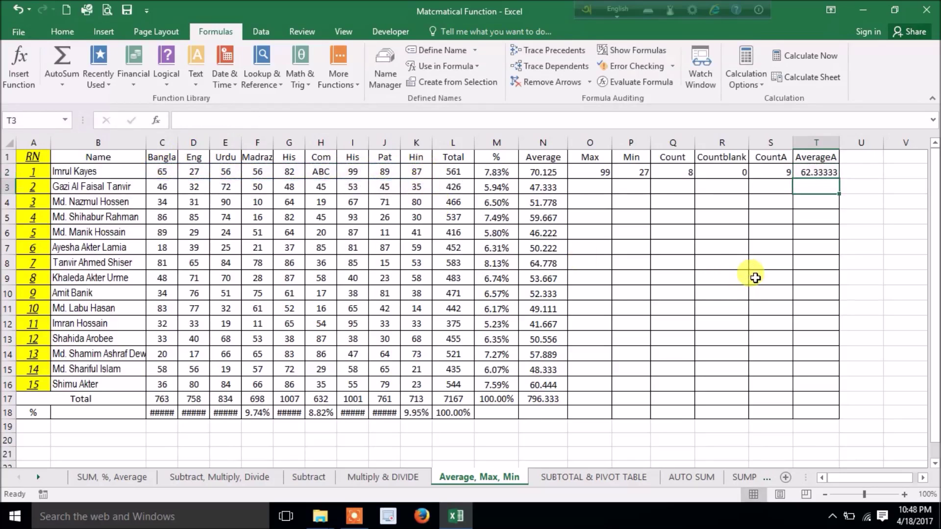
Compare the first student's AverageA and Average cells against the marks in C2:K2, including the text entry in H2.
{"action": "left_click", "coordinate": [813, 174]}
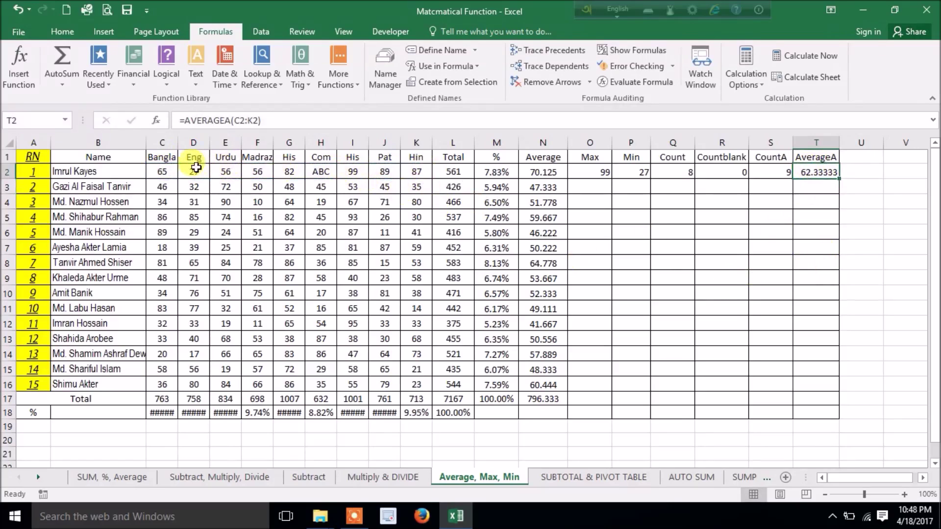
{"action": "left_click", "coordinate": [320, 173]}
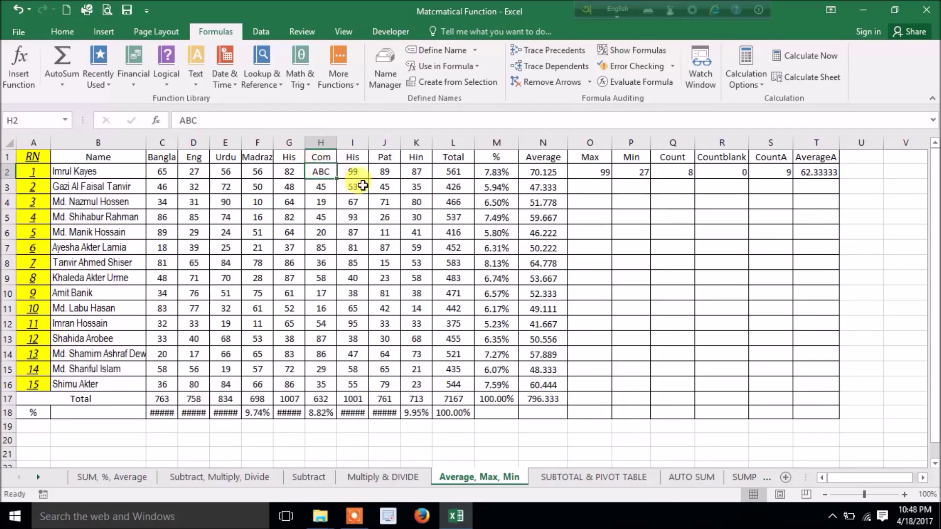
{"action": "left_click_drag", "start_coordinate": [167, 171], "coordinate": [418, 169]}
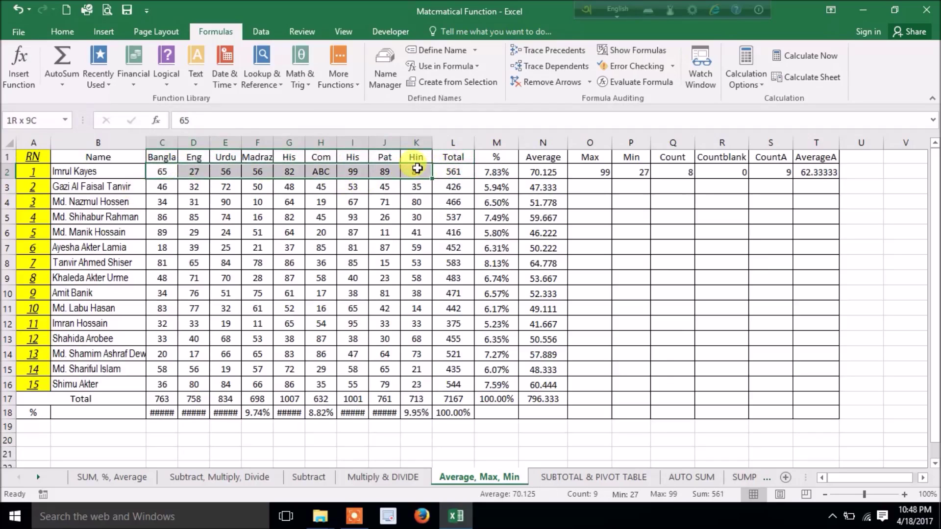
{"action": "left_click", "coordinate": [543, 173]}
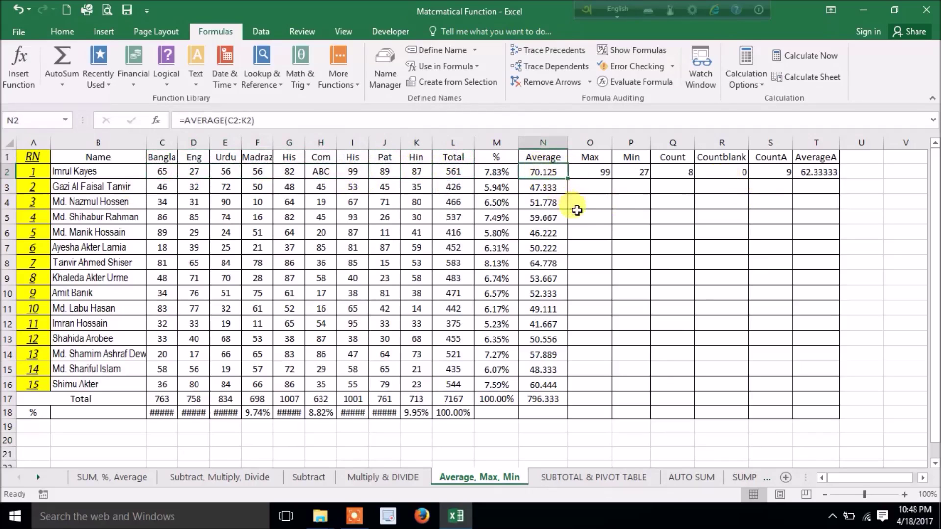
{"action": "left_click", "coordinate": [319, 170]}
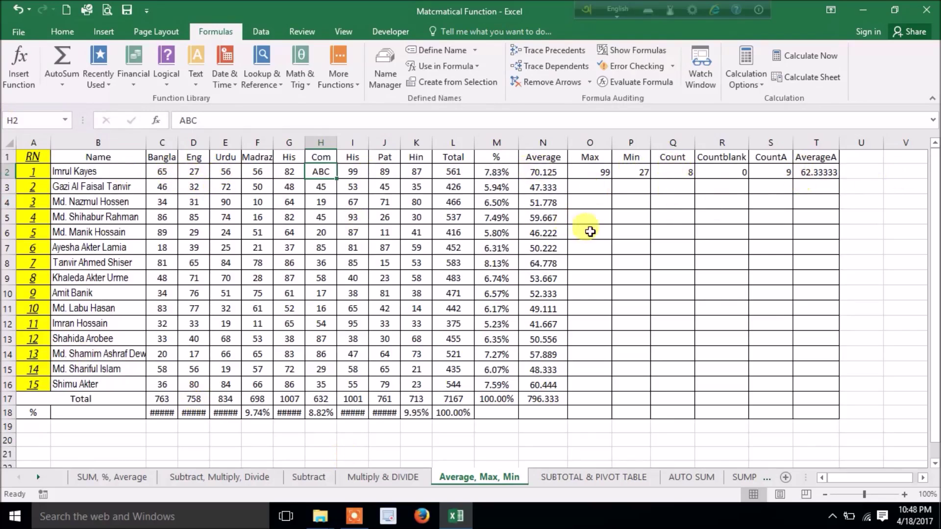
Fill the formulas in O2:T2 down the table and clear the copies in the % row, O18:T18.
{"action": "left_click_drag", "start_coordinate": [591, 171], "coordinate": [811, 170]}
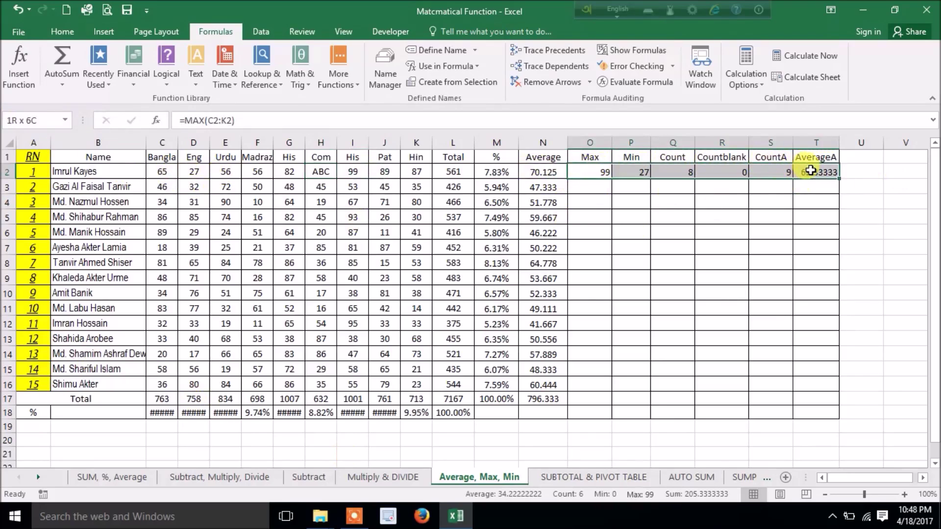
{"action": "double_click", "coordinate": [839, 178]}
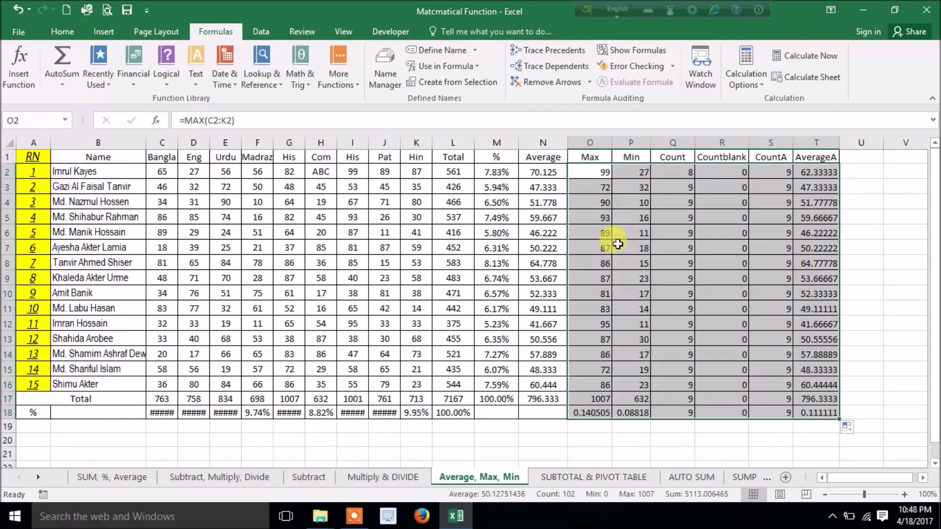
{"action": "left_click_drag", "start_coordinate": [581, 413], "coordinate": [819, 420]}
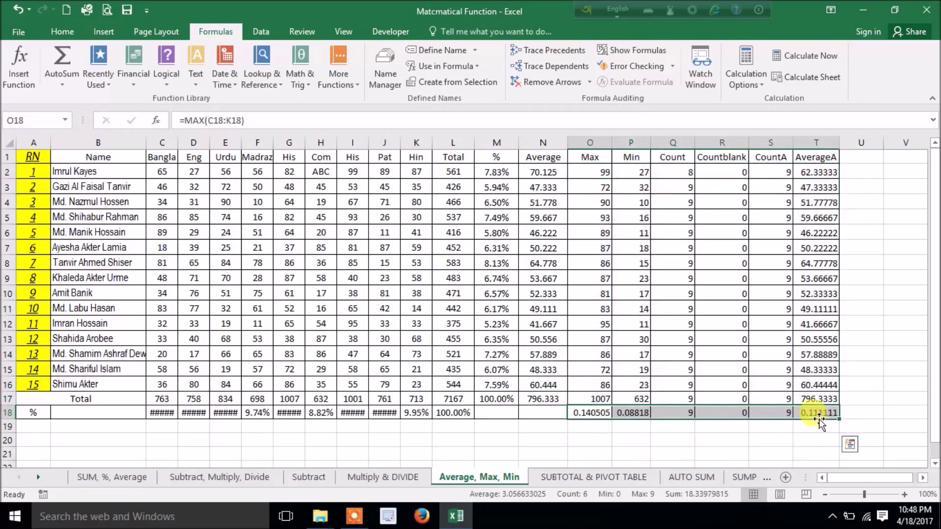
{"action": "key", "text": "Delete"}
{"action": "left_click", "coordinate": [888, 339]}
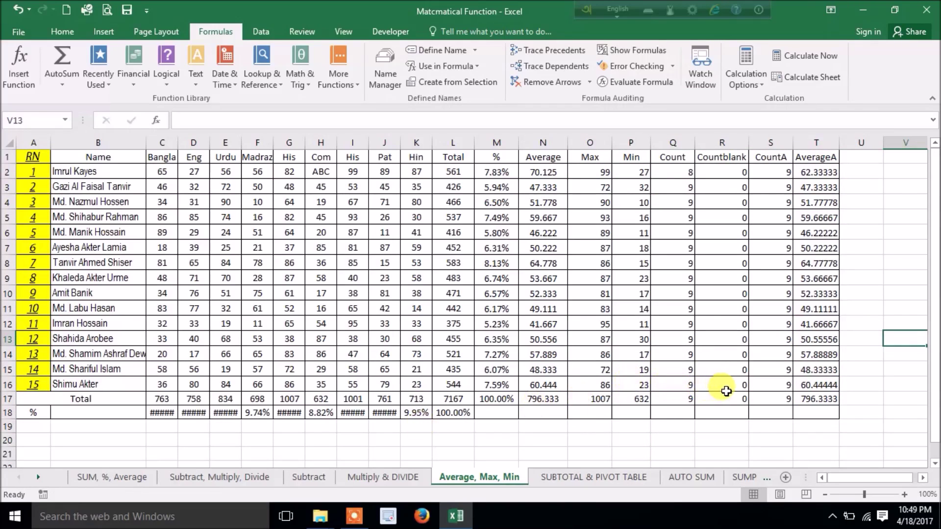
{"action": "left_click", "coordinate": [594, 172]}
{"action": "left_click_drag", "start_coordinate": [630, 182], "coordinate": [678, 384]}
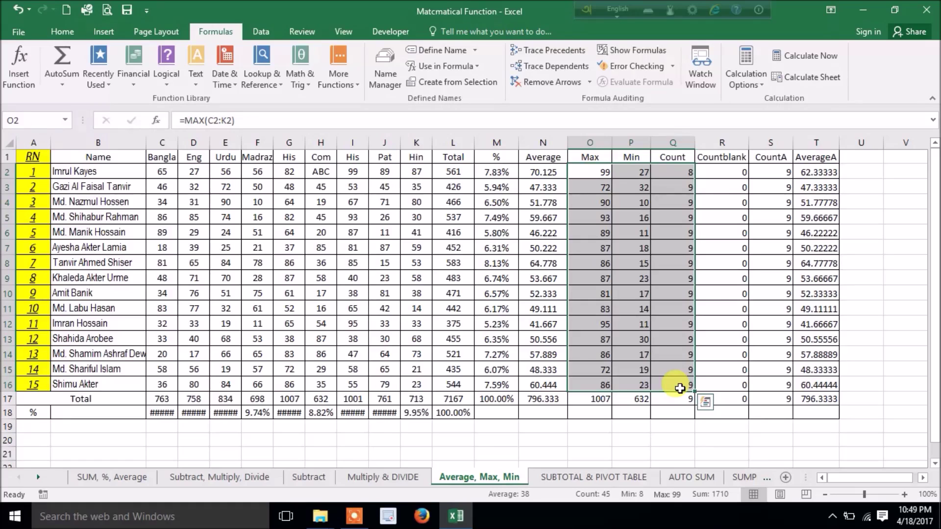
{"action": "left_click", "coordinate": [352, 520]}
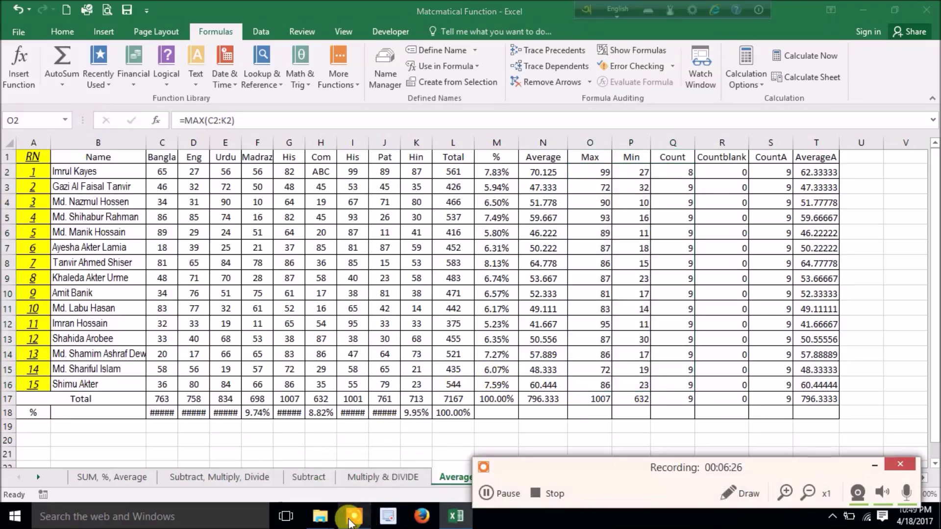
{"action": "left_click", "coordinate": [710, 245]}
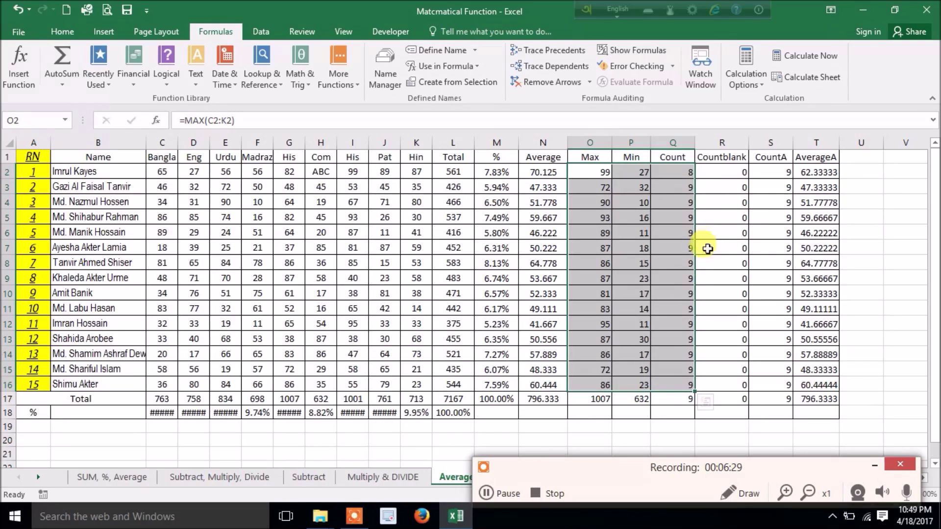